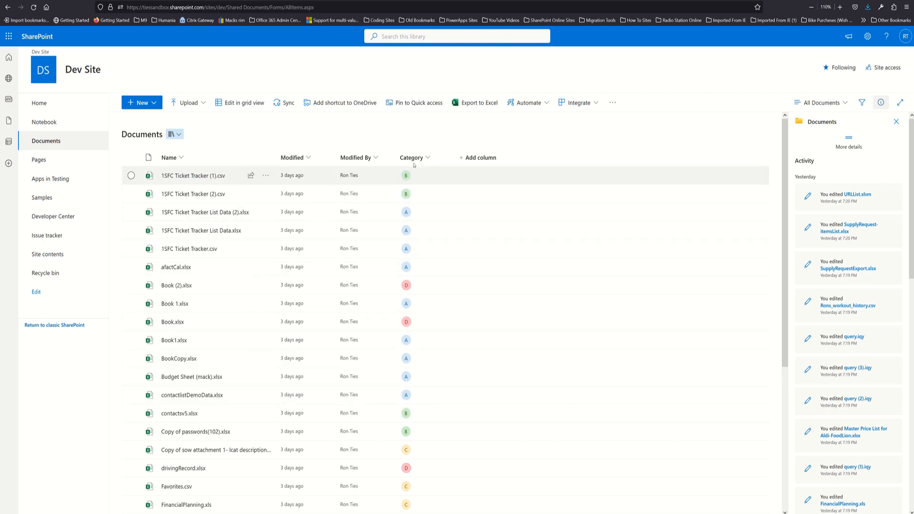
Step: Review the Category column's choices and its option for adding values manually, and close the column editor without saving
{"action": "left_click", "coordinate": [427, 160]}
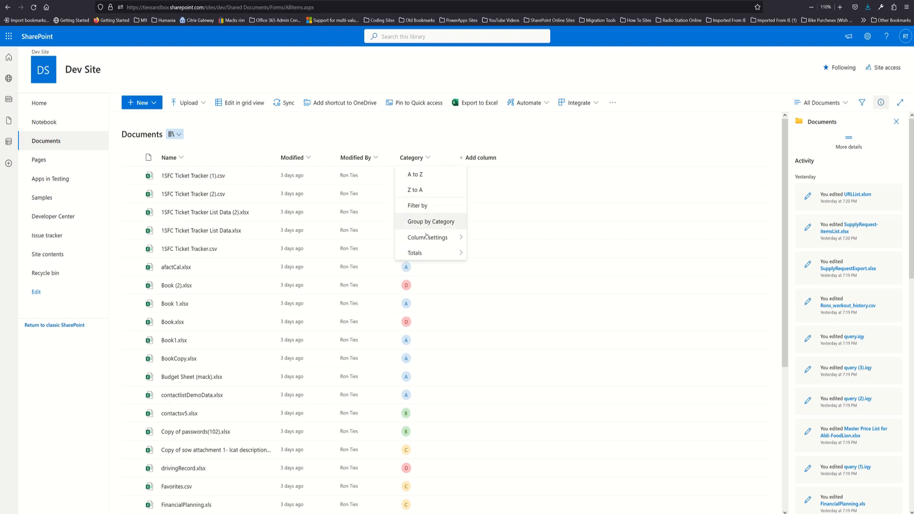
{"action": "mouse_move", "coordinate": [429, 237]}
{"action": "left_click", "coordinate": [487, 243]}
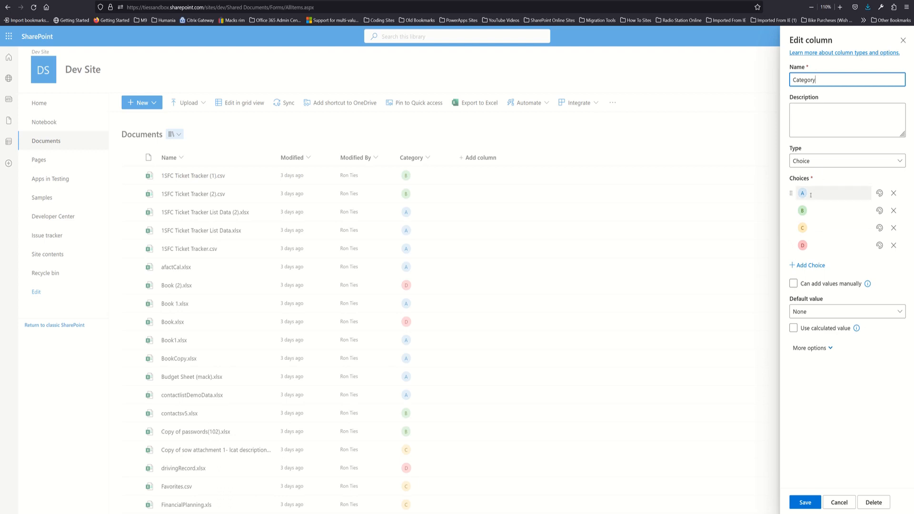
{"action": "left_click", "coordinate": [827, 285]}
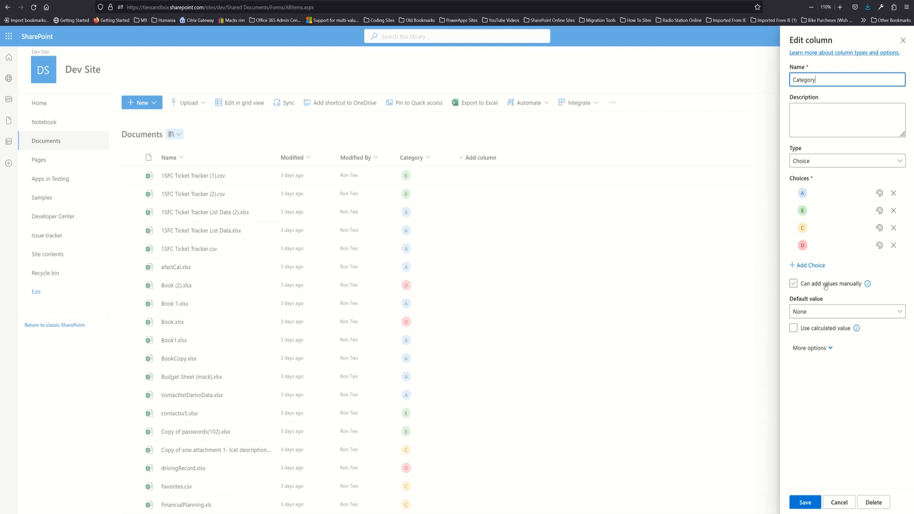
{"action": "left_click", "coordinate": [826, 285]}
{"action": "left_click", "coordinate": [836, 503]}
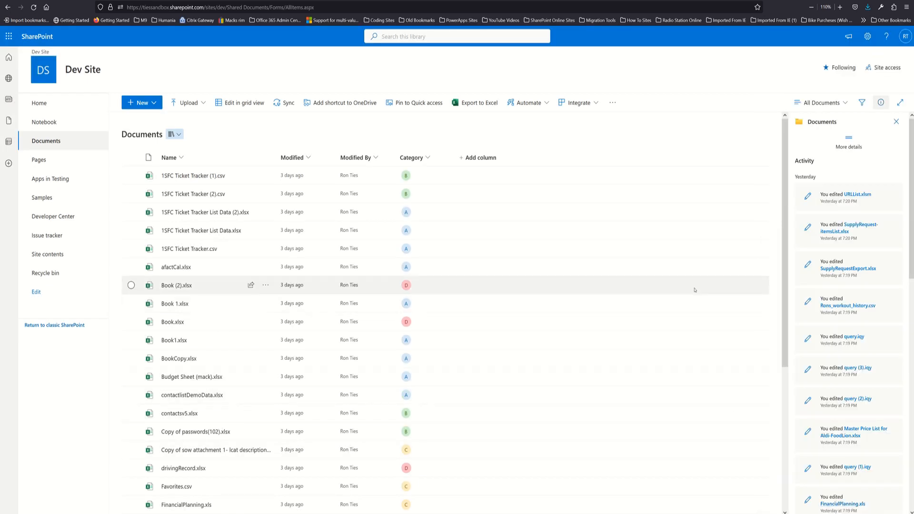
Step: Save the Documents library's versioning settings with major versions only, 500 versions kept, and no content approval or required check-out
{"action": "left_click", "coordinate": [867, 37]}
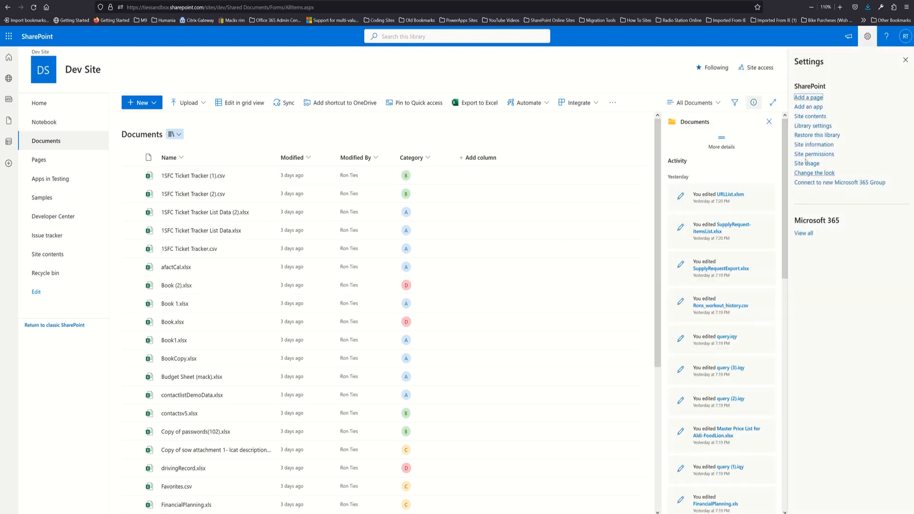
{"action": "left_click", "coordinate": [809, 126]}
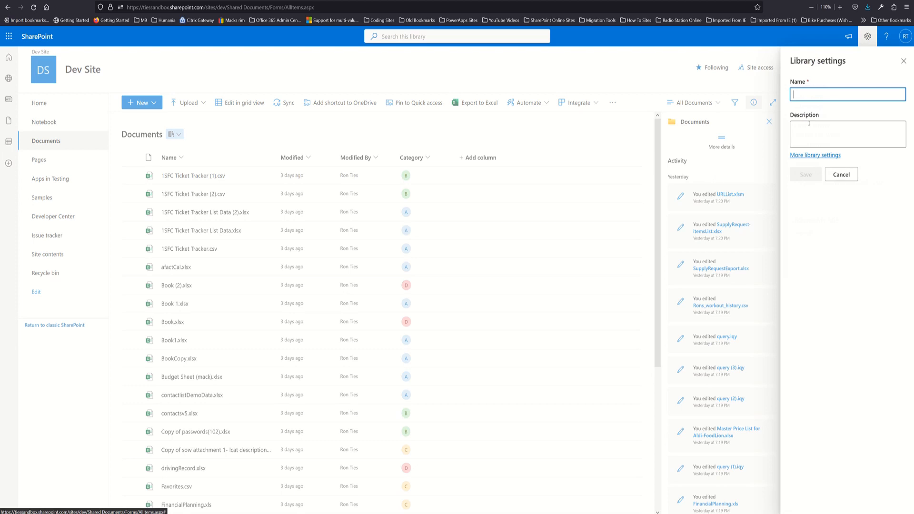
{"action": "left_click", "coordinate": [811, 156]}
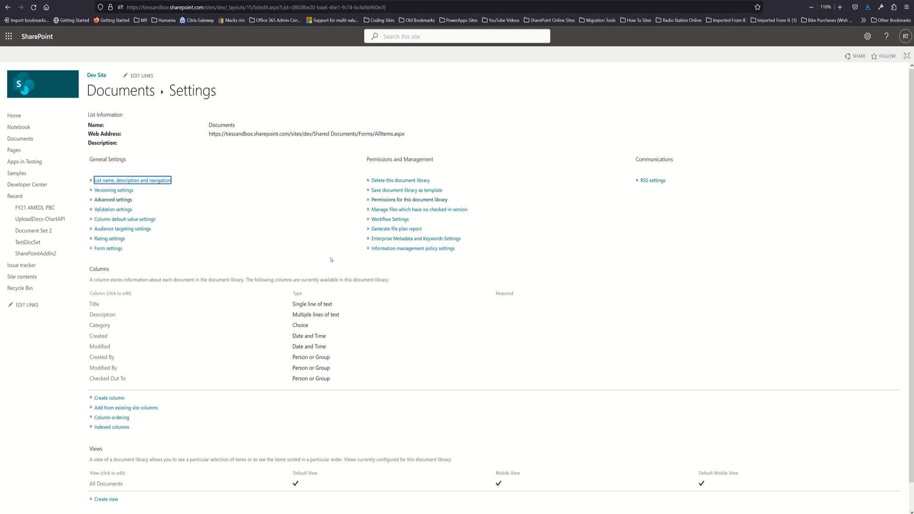
{"action": "left_click", "coordinate": [119, 192]}
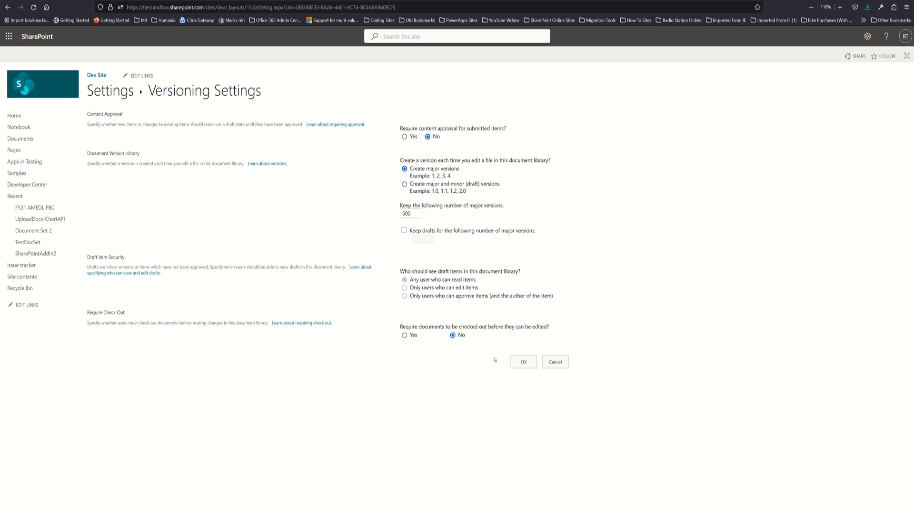
{"action": "left_click", "coordinate": [518, 363]}
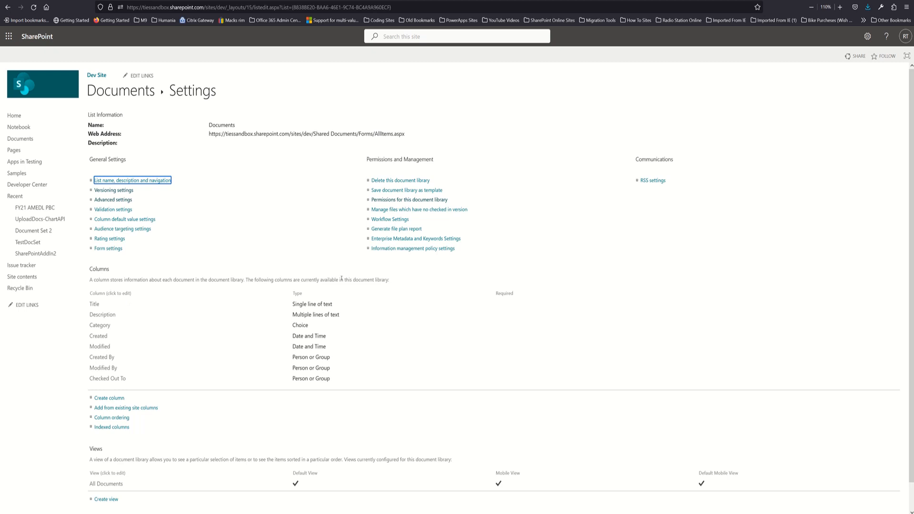
Step: Remove the Documents library permissions of every listed group except Dev Site Owners
{"action": "left_click", "coordinate": [409, 201]}
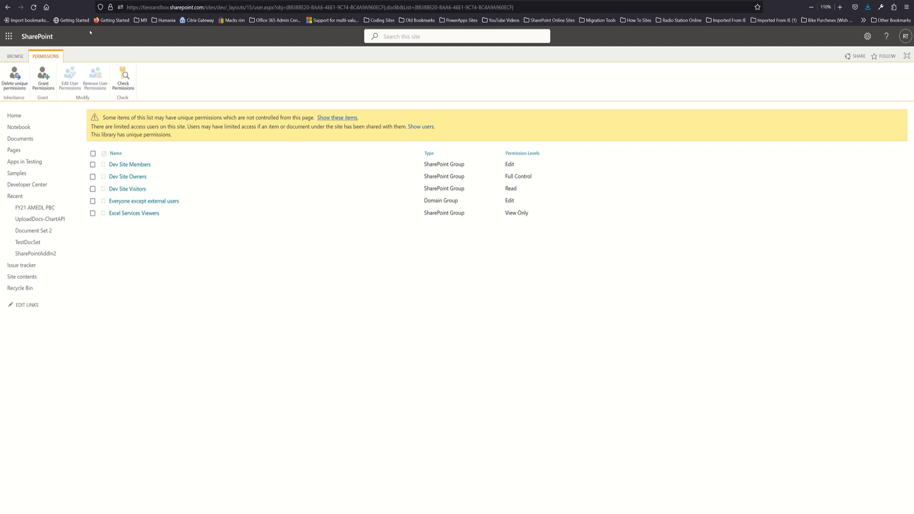
{"action": "left_click", "coordinate": [93, 153]}
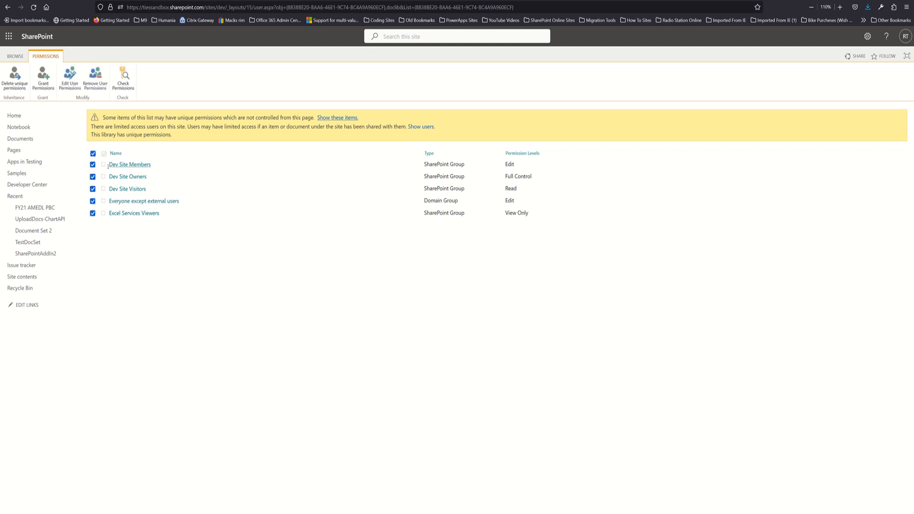
{"action": "left_click", "coordinate": [93, 177]}
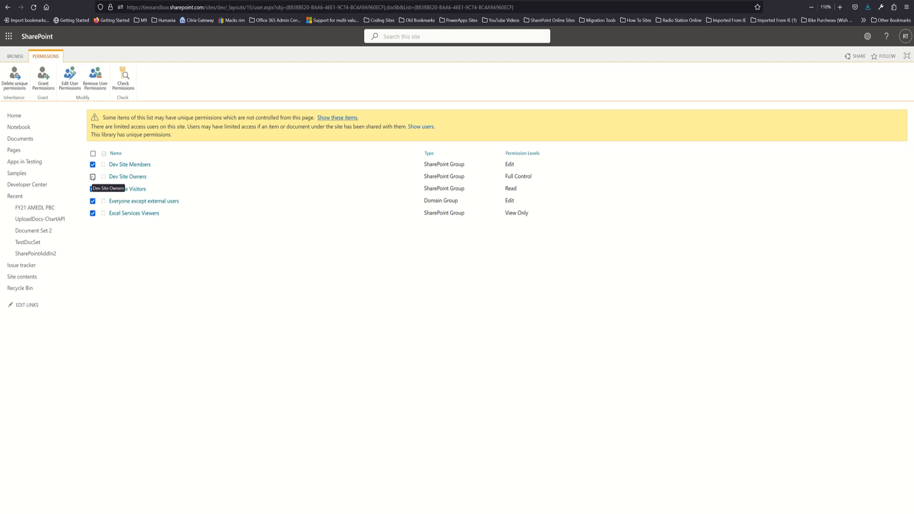
{"action": "left_click", "coordinate": [102, 87]}
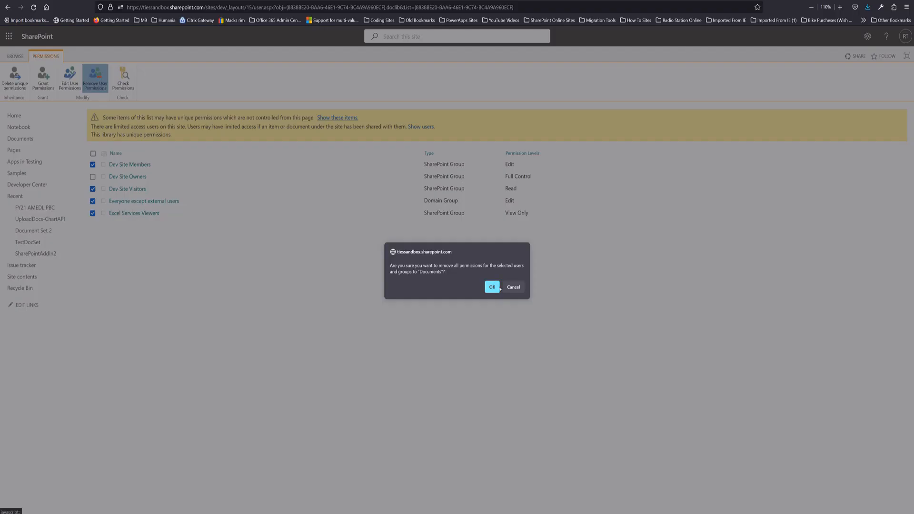
{"action": "left_click", "coordinate": [492, 287]}
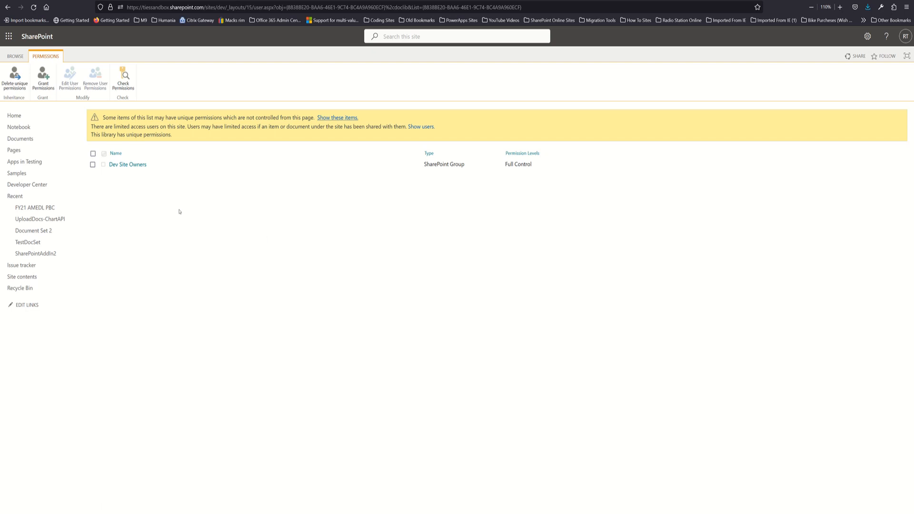
Step: Save the FY21 AMEDL PBC library's versioning settings with major versions, 500 versions kept, and no content approval or required check-out
{"action": "left_click", "coordinate": [29, 208]}
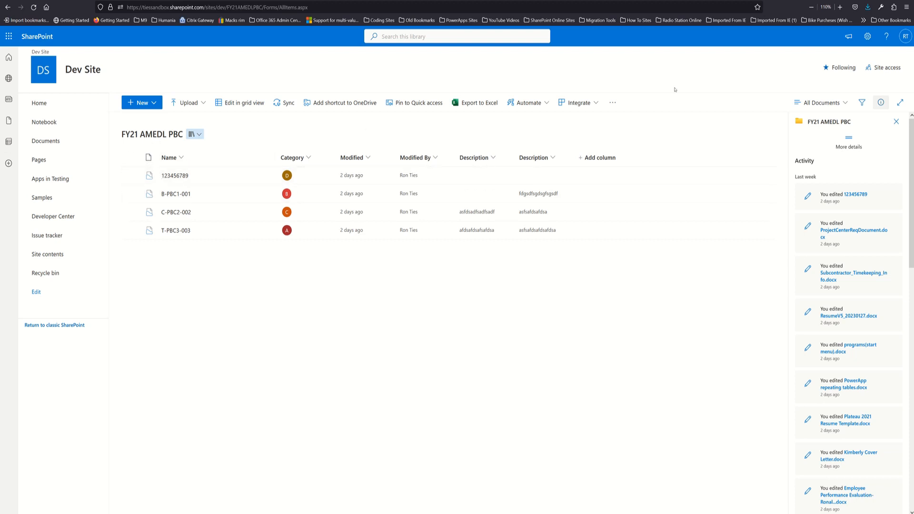
{"action": "left_click", "coordinate": [868, 36]}
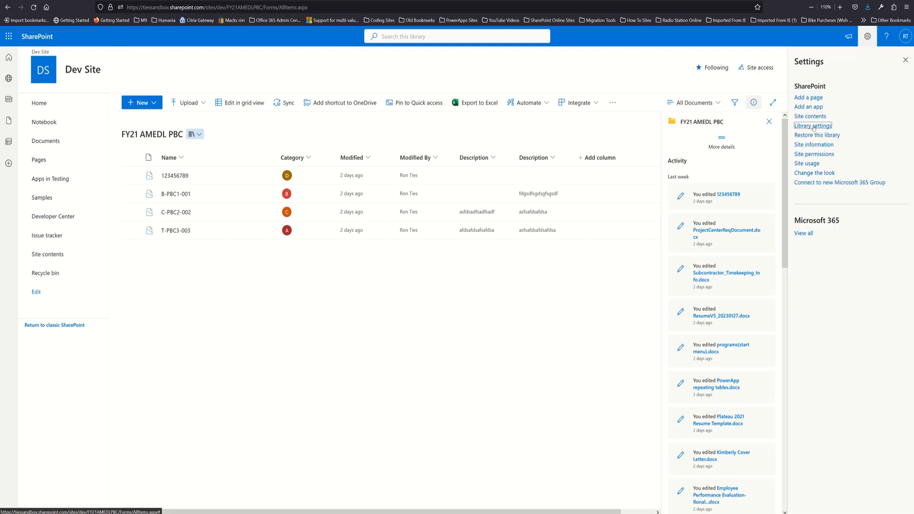
{"action": "left_click", "coordinate": [813, 126]}
{"action": "left_click", "coordinate": [800, 156]}
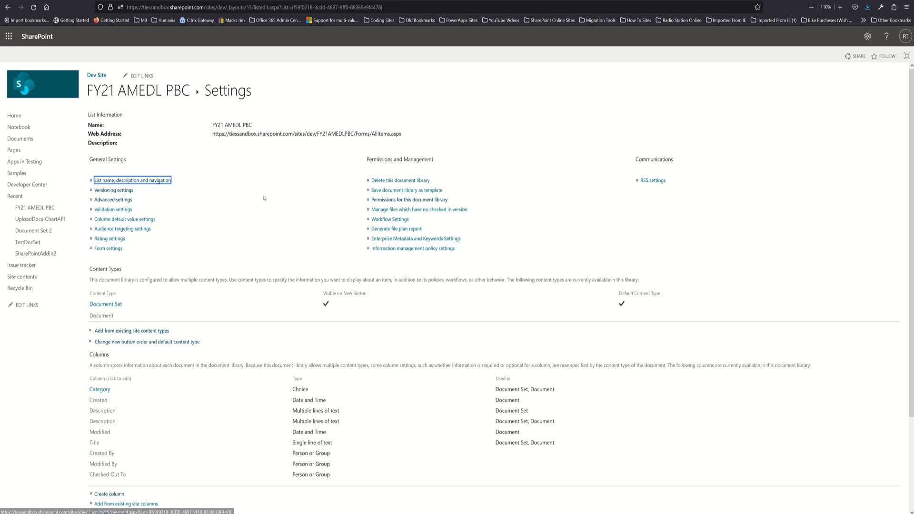
{"action": "left_click", "coordinate": [126, 193]}
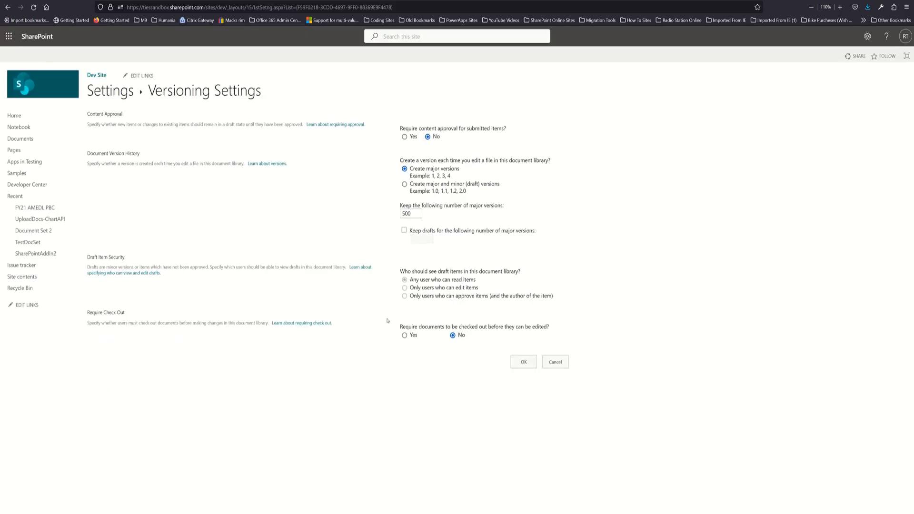
{"action": "left_click", "coordinate": [523, 362]}
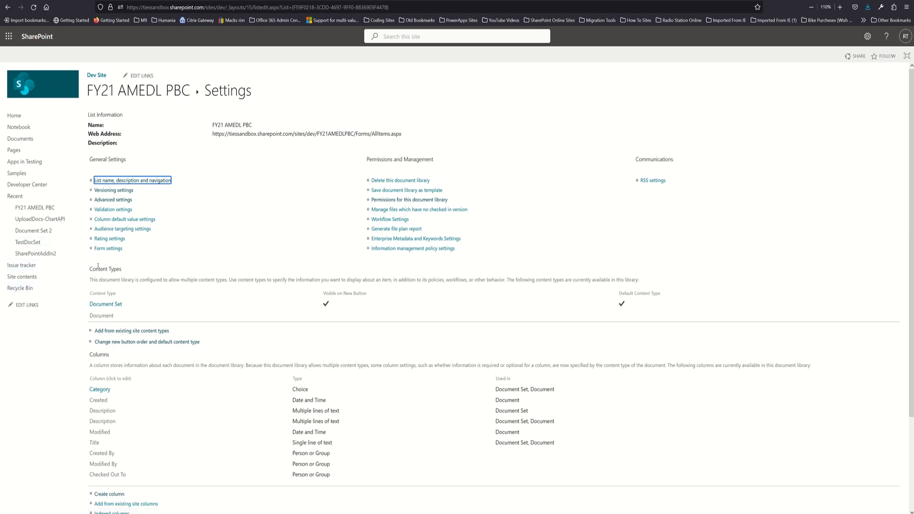
Step: Disallow management of content types in the FY21 AMEDL PBC library's advanced settings and save
{"action": "left_click", "coordinate": [122, 203]}
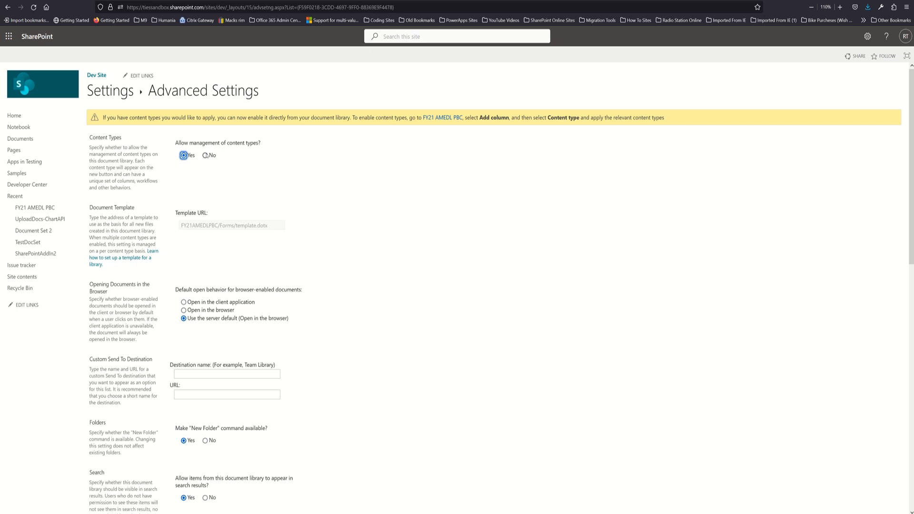
{"action": "left_click", "coordinate": [206, 155]}
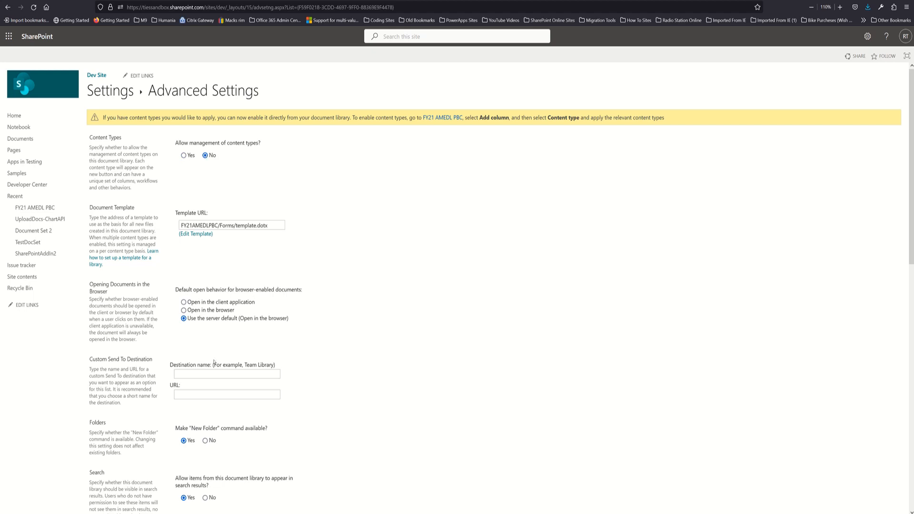
{"action": "scroll", "coordinate": [214, 362], "scroll_direction": "down", "scroll_amount": 10}
{"action": "scroll", "coordinate": [214, 362], "scroll_direction": "up", "scroll_amount": 10}
{"action": "scroll", "coordinate": [274, 273], "scroll_direction": "down", "scroll_amount": 15}
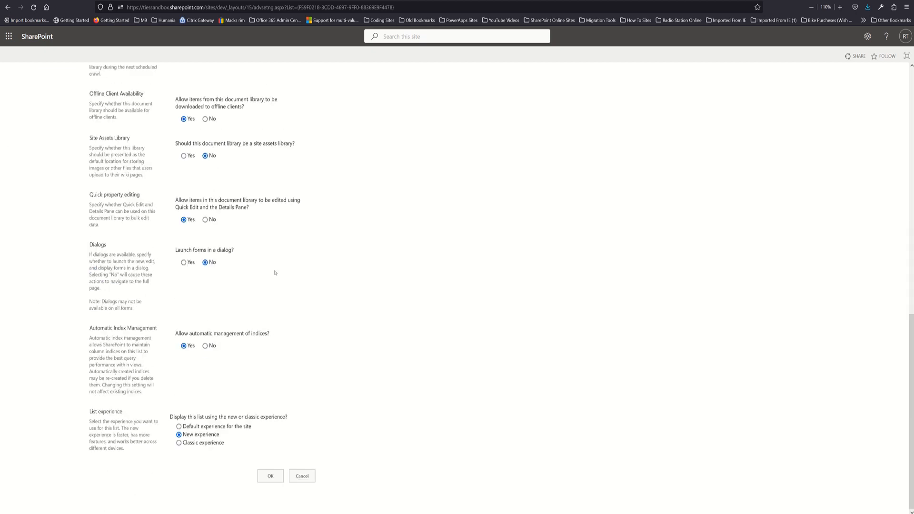
{"action": "left_click", "coordinate": [274, 477]}
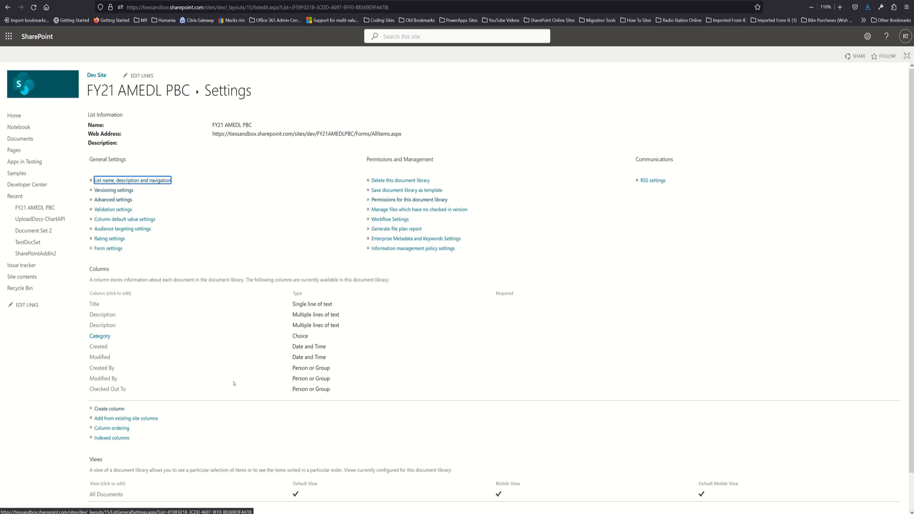
Step: Allow management of content types in the FY21 AMEDL PBC library's advanced settings and save
{"action": "left_click", "coordinate": [118, 201]}
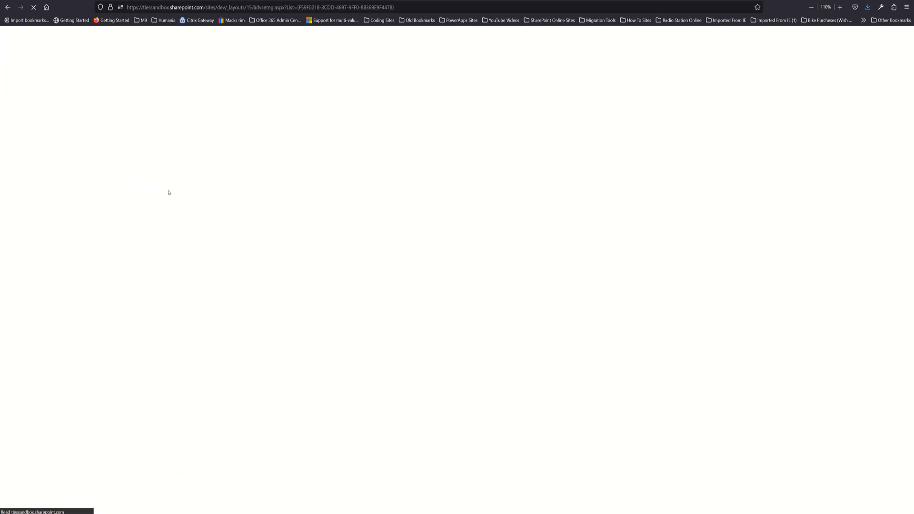
{"action": "left_click", "coordinate": [184, 155]}
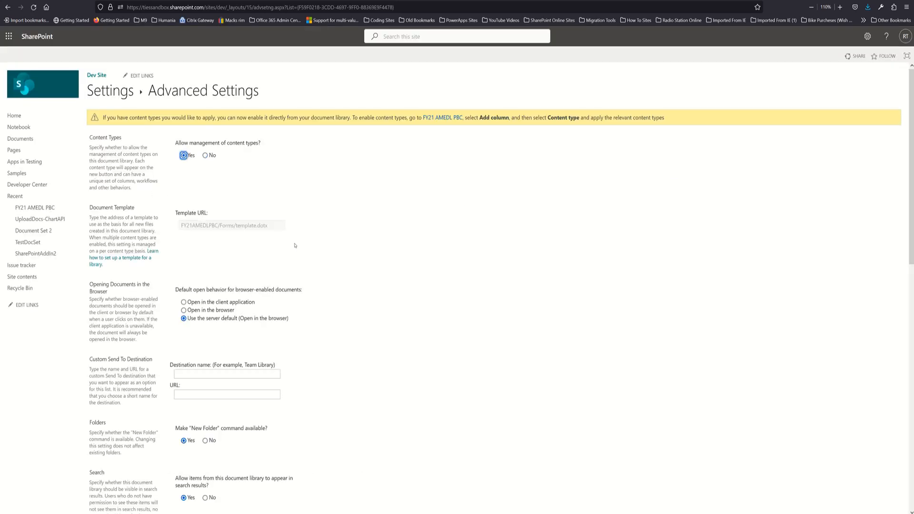
{"action": "scroll", "coordinate": [324, 273], "scroll_direction": "down", "scroll_amount": 2}
{"action": "scroll", "coordinate": [324, 273], "scroll_direction": "down", "scroll_amount": 10}
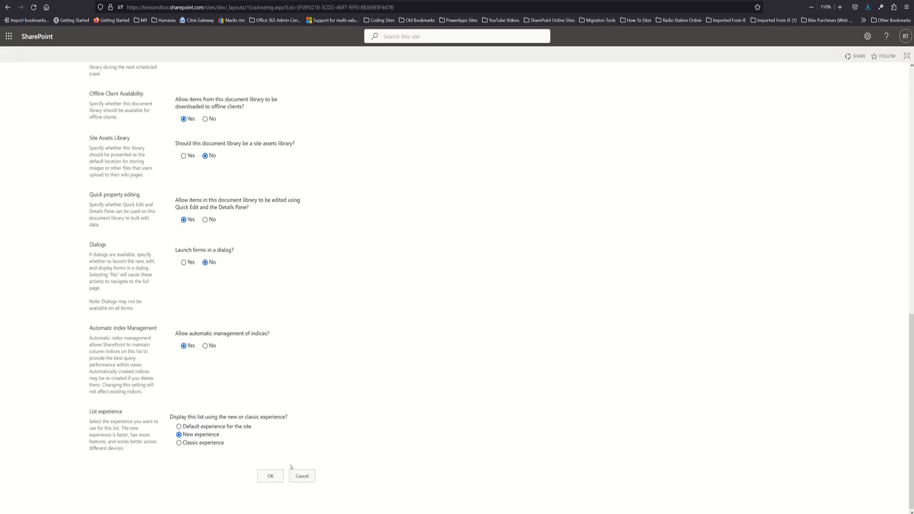
{"action": "left_click", "coordinate": [279, 474]}
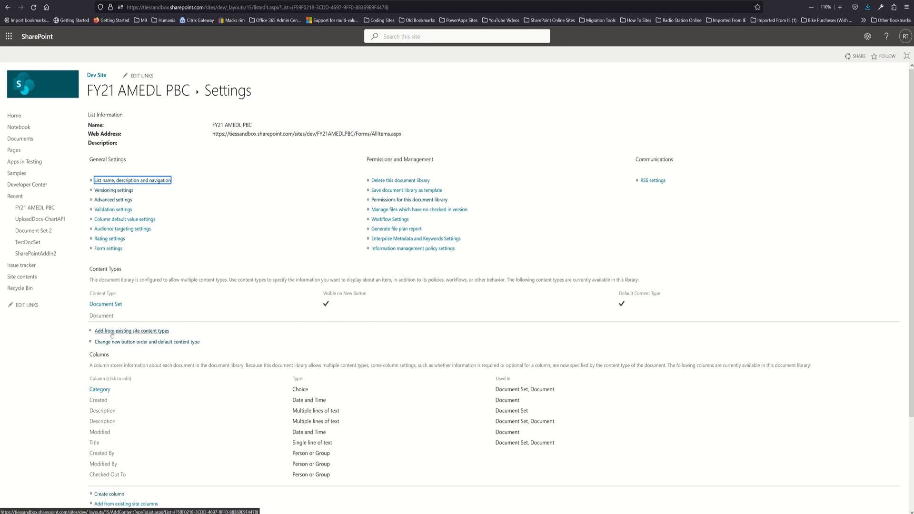
Step: Review the new button's content type order and the Document Set content type's shared column settings, without saving either page
{"action": "left_click", "coordinate": [147, 344]}
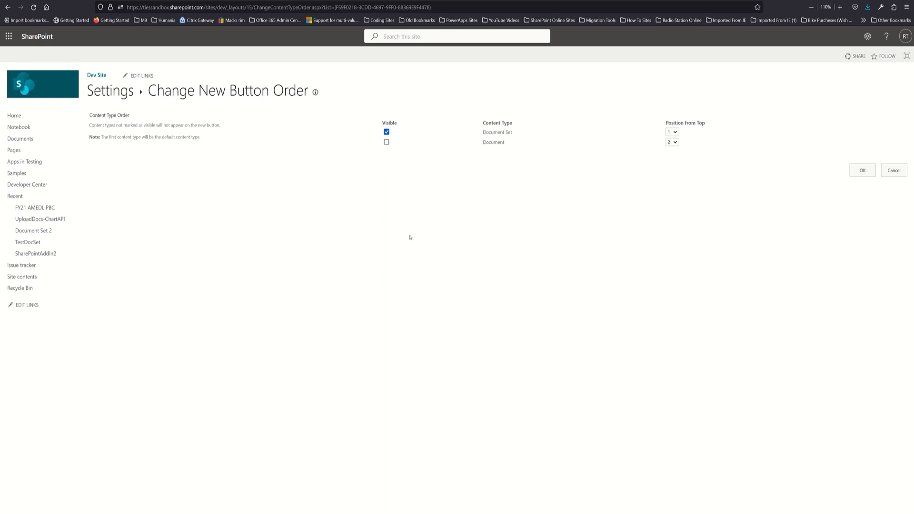
{"action": "left_click", "coordinate": [902, 173]}
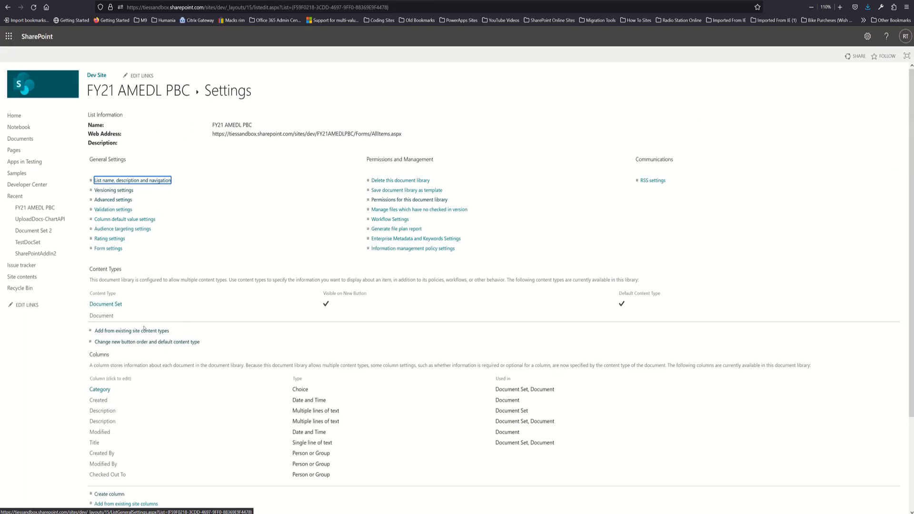
{"action": "left_click", "coordinate": [109, 306]}
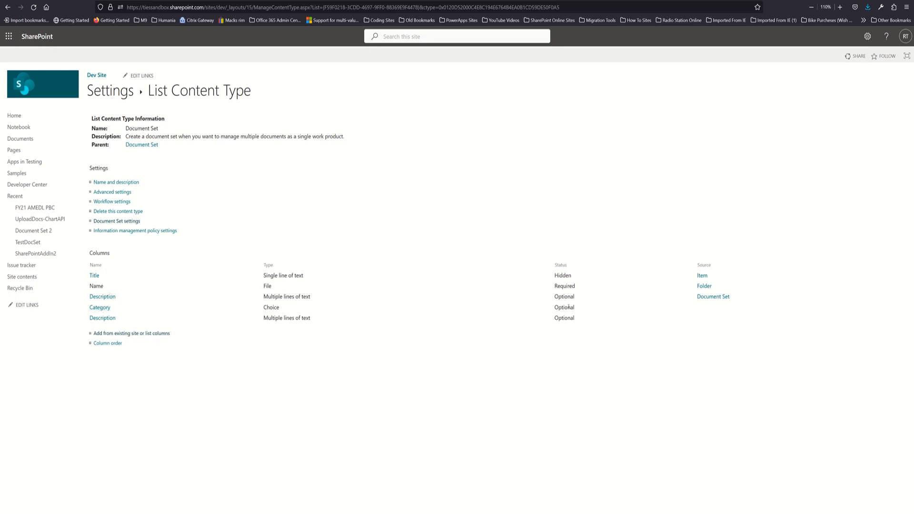
{"action": "left_click", "coordinate": [97, 223]}
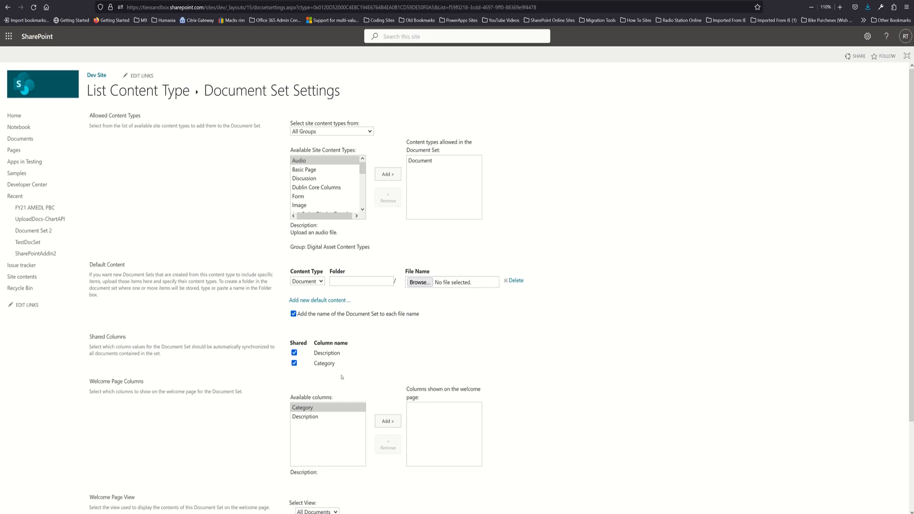
{"action": "scroll", "coordinate": [342, 377], "scroll_direction": "down", "scroll_amount": 2}
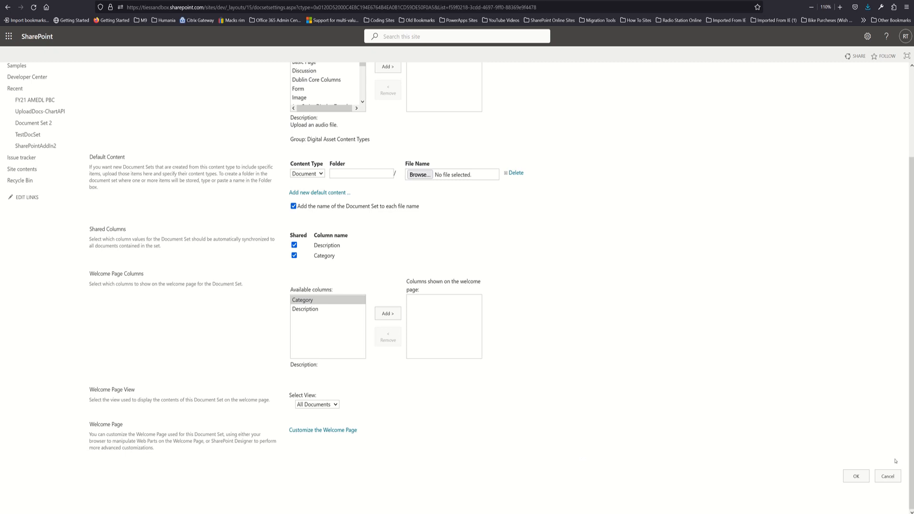
{"action": "left_click", "coordinate": [888, 477]}
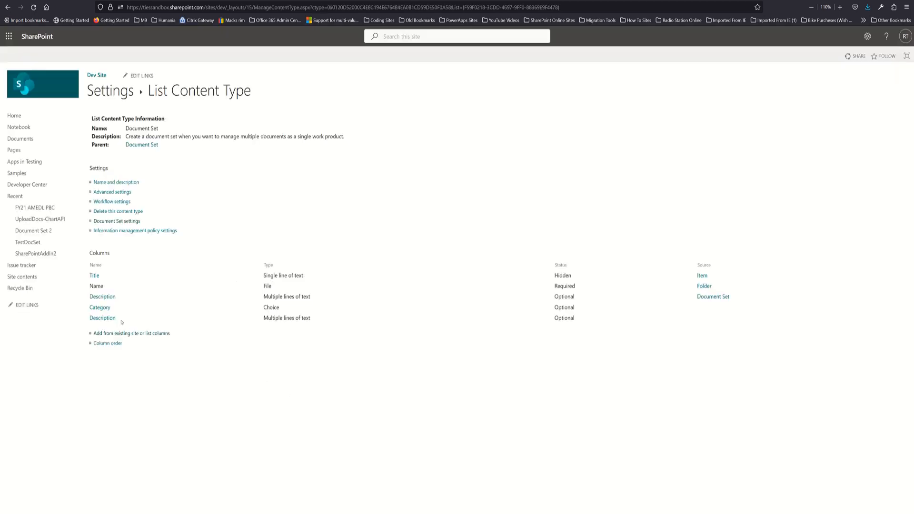
Step: Set the Category column of the Document Set content type to Hidden and save it
{"action": "left_click", "coordinate": [102, 309]}
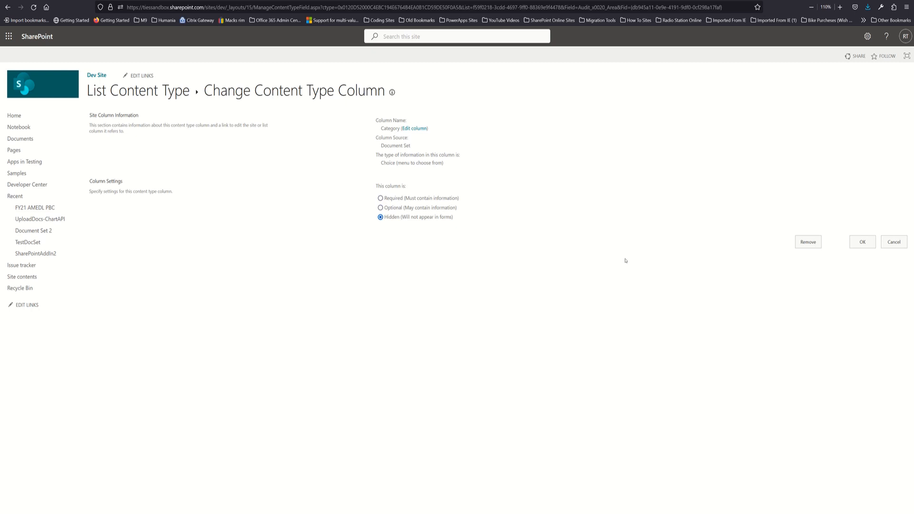
{"action": "left_click", "coordinate": [864, 243]}
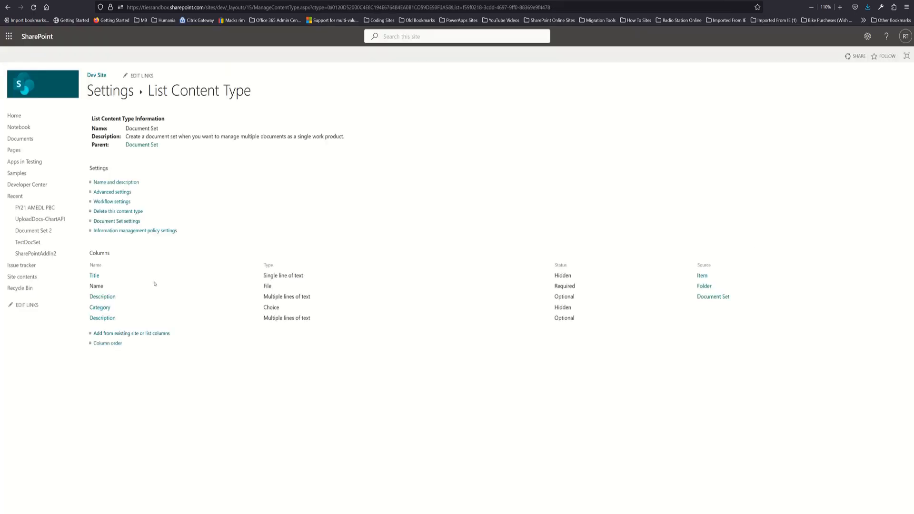
Step: Check the shared columns and welcome page columns in the Document Set settings, leaving without saving
{"action": "left_click", "coordinate": [105, 222]}
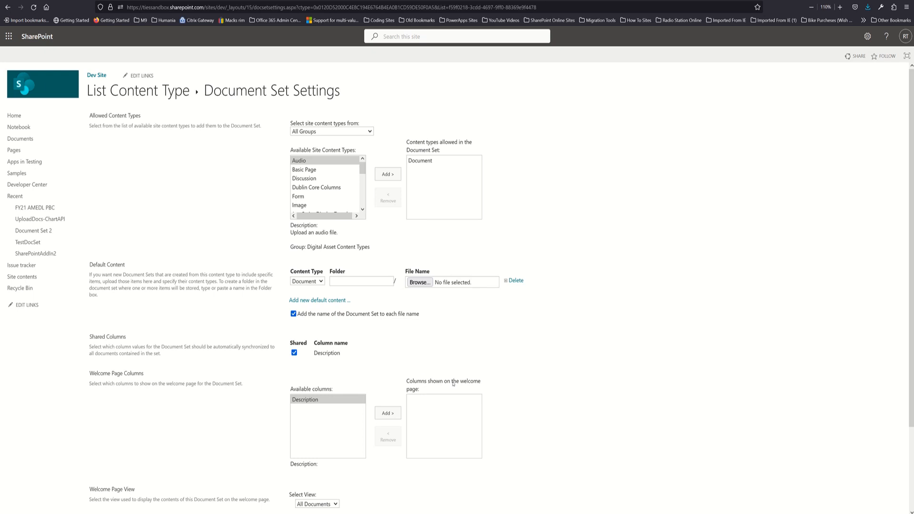
{"action": "scroll", "coordinate": [454, 384], "scroll_direction": "down", "scroll_amount": 2}
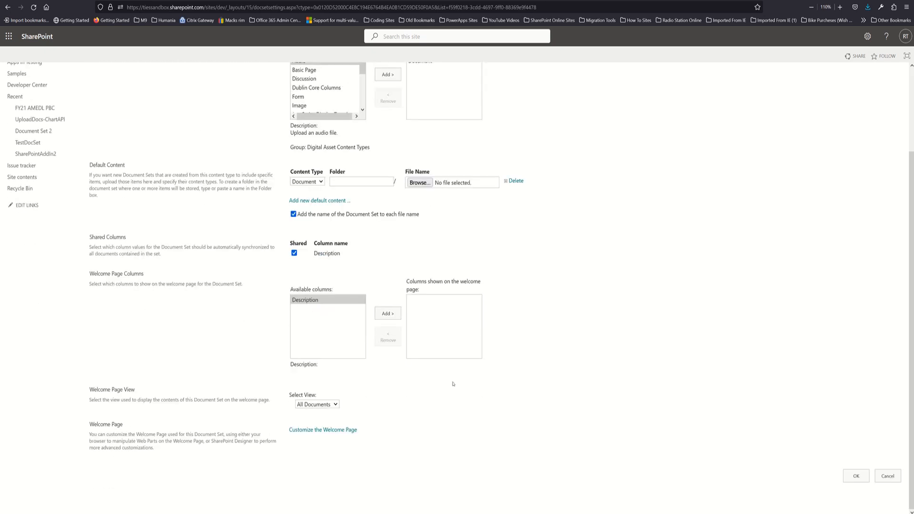
{"action": "left_click", "coordinate": [887, 476]}
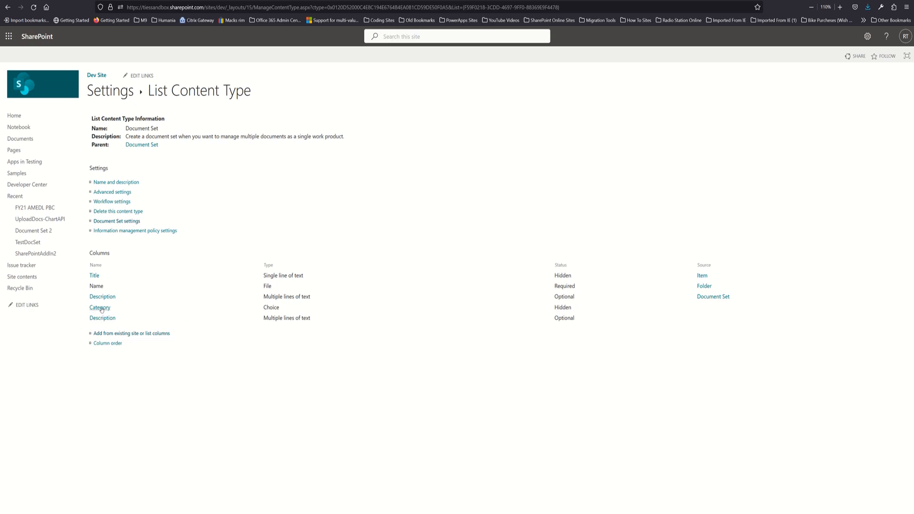
Step: Set the Category column of the Document Set content type to Optional and save it
{"action": "left_click", "coordinate": [101, 310]}
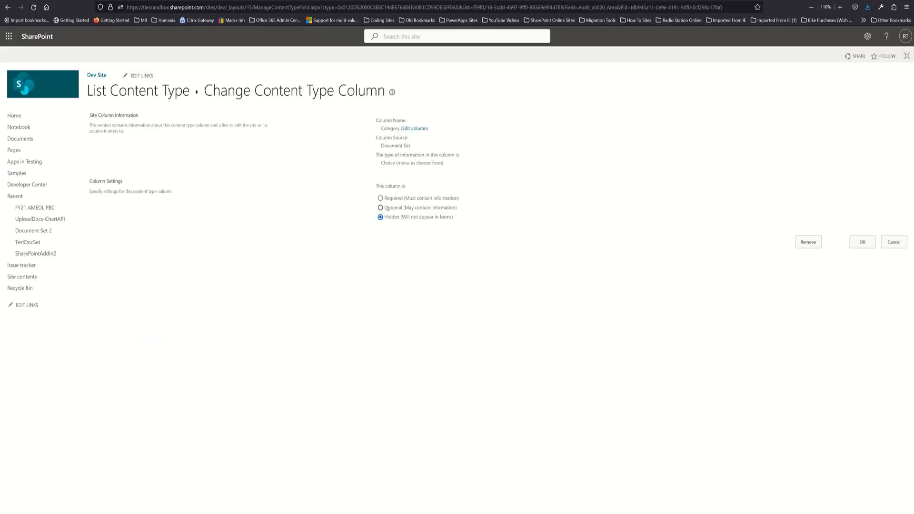
{"action": "left_click", "coordinate": [390, 208]}
{"action": "left_click", "coordinate": [863, 243]}
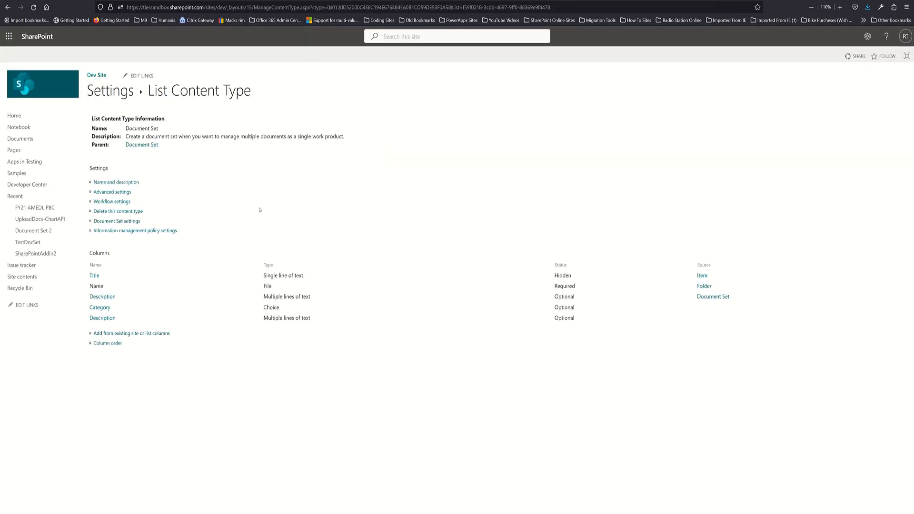
Step: Review the Document Set settings with Description and Category as shared columns, and save the page
{"action": "left_click", "coordinate": [129, 223]}
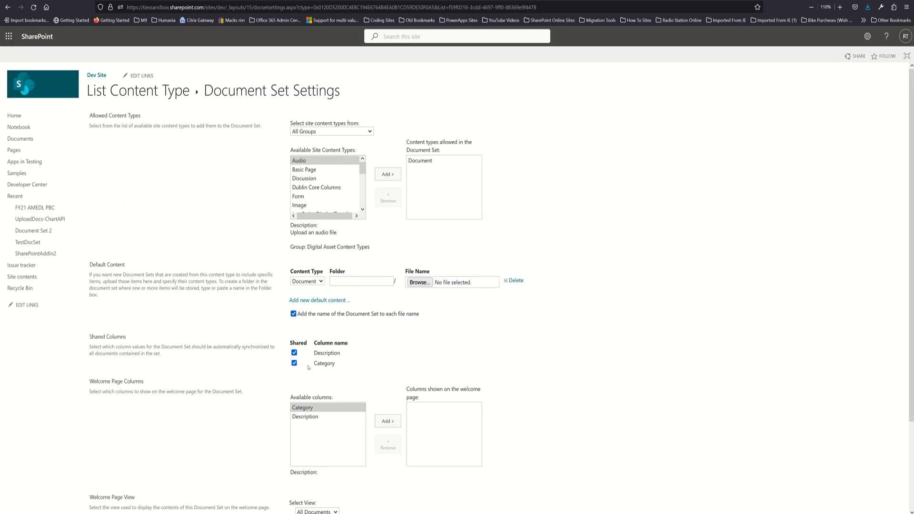
{"action": "scroll", "coordinate": [447, 390], "scroll_direction": "down", "scroll_amount": 2}
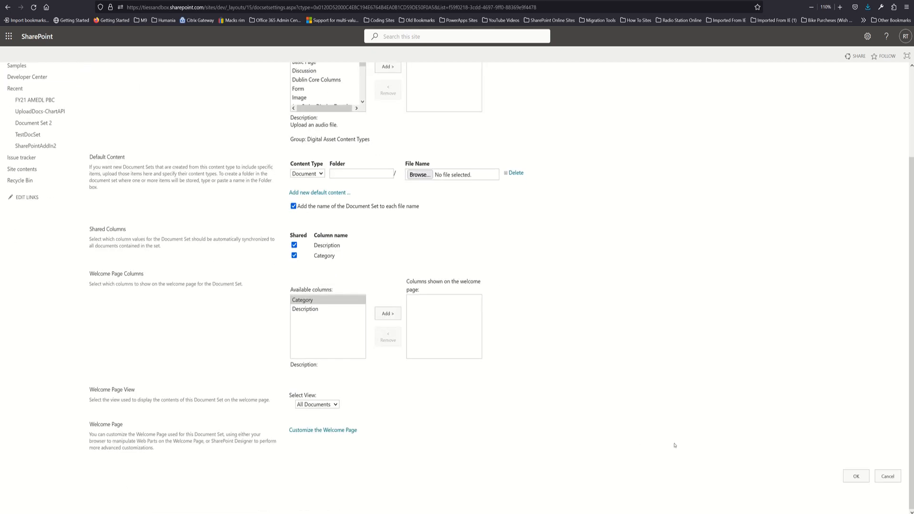
{"action": "left_click", "coordinate": [852, 476]}
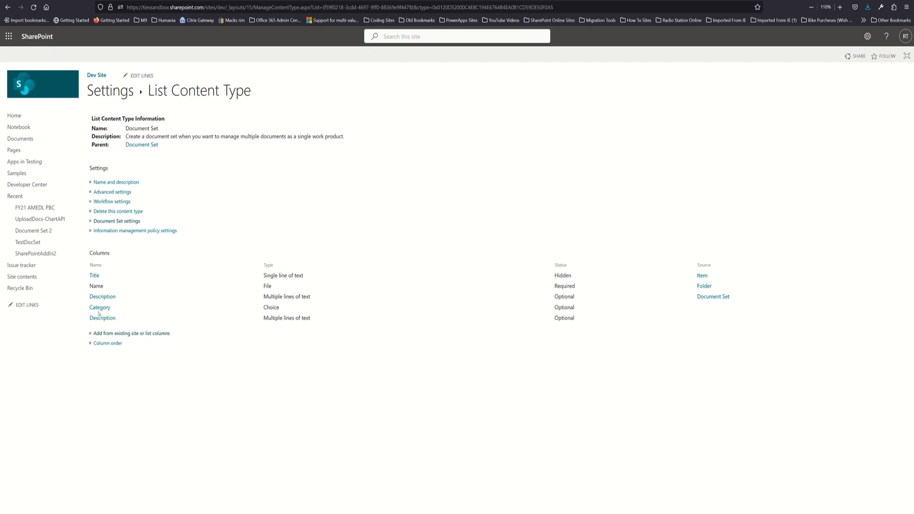
Step: Return to the FY21 AMEDL PBC library settings and open the library's permissions for review
{"action": "left_click", "coordinate": [113, 93]}
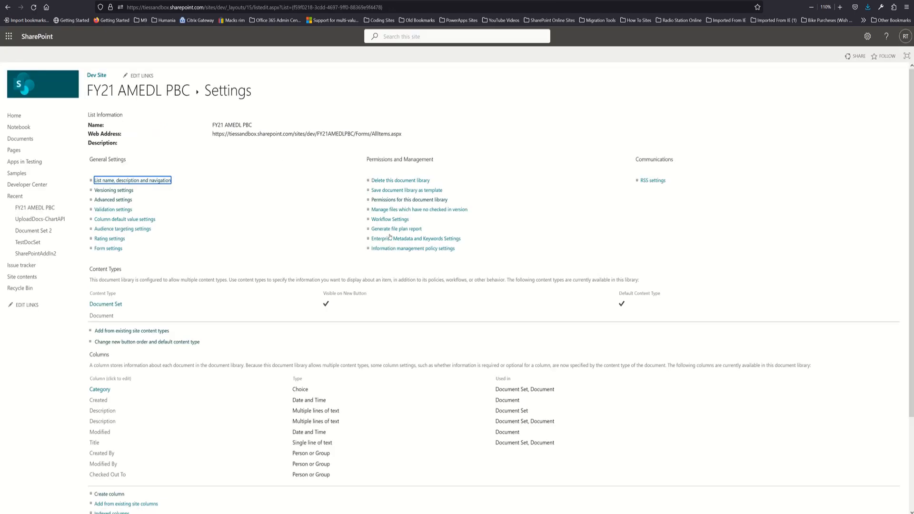
{"action": "left_click", "coordinate": [402, 201]}
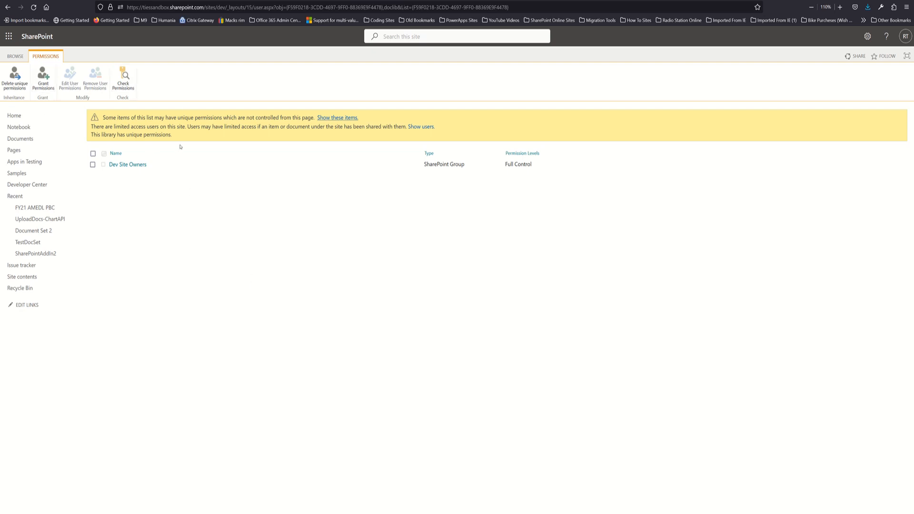
Step: Switch to the Microsoft 365 admin center and open the Microsoft Entra admin center from the full list of admin centers
{"action": "left_click", "coordinate": [8, 38]}
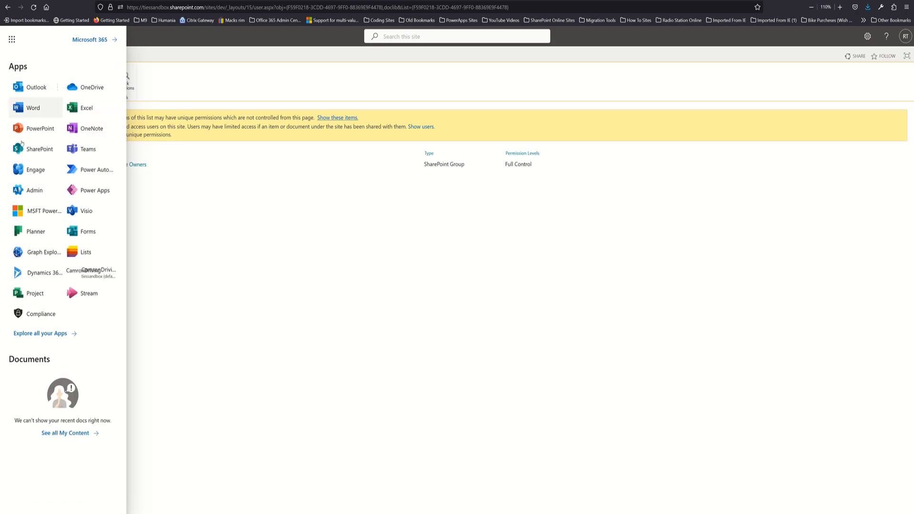
{"action": "left_click", "coordinate": [35, 195]}
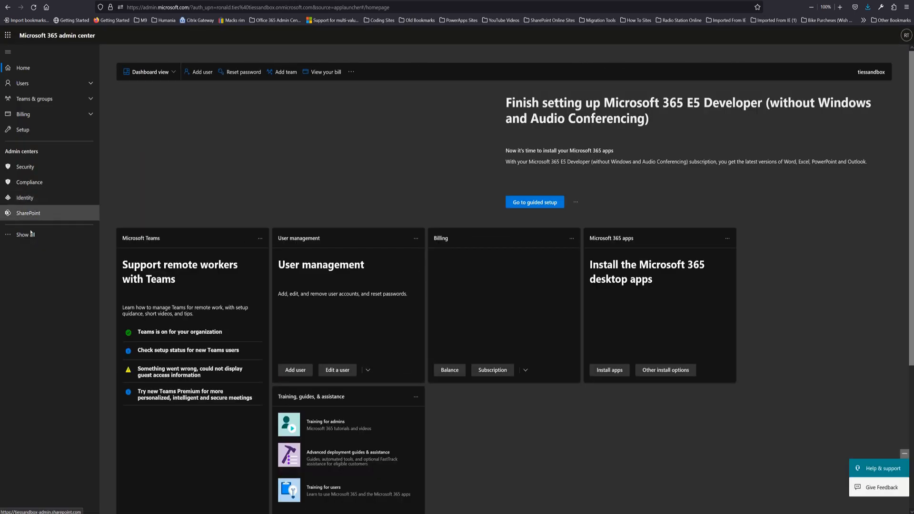
{"action": "left_click", "coordinate": [30, 234]}
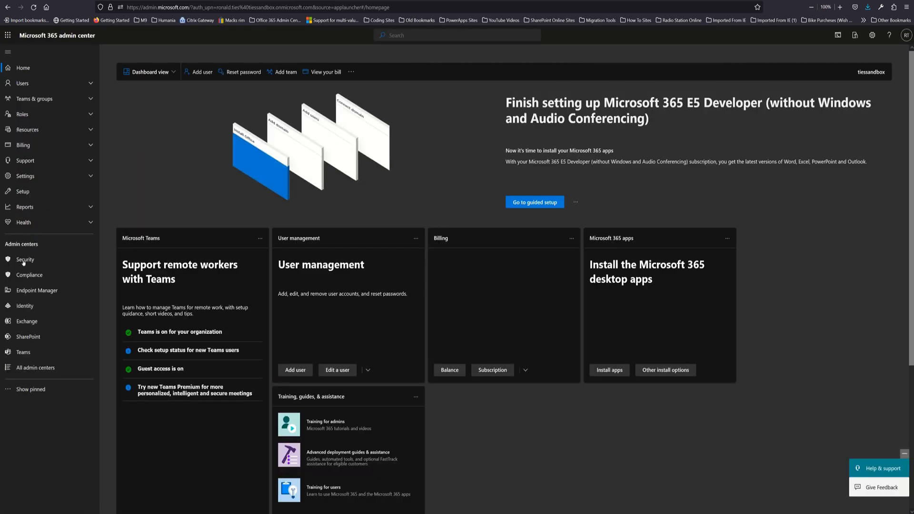
{"action": "left_click", "coordinate": [35, 367]}
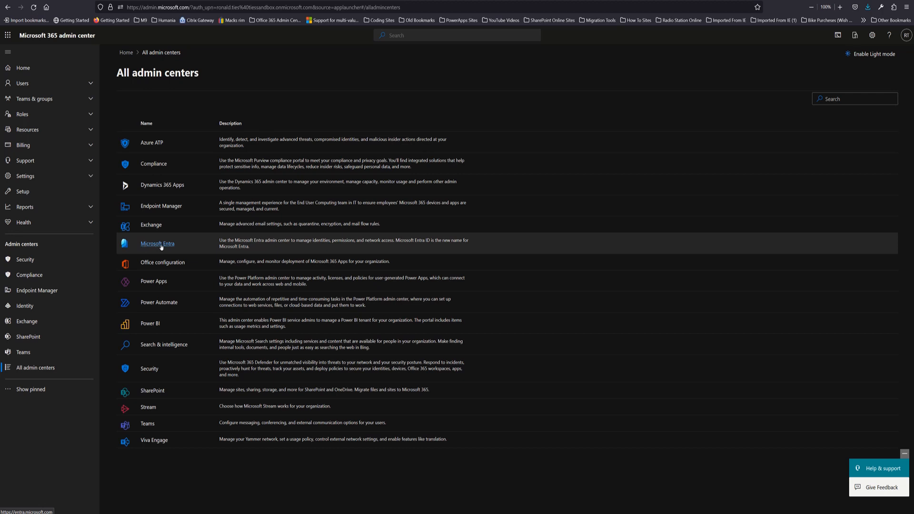
{"action": "left_click", "coordinate": [157, 244]}
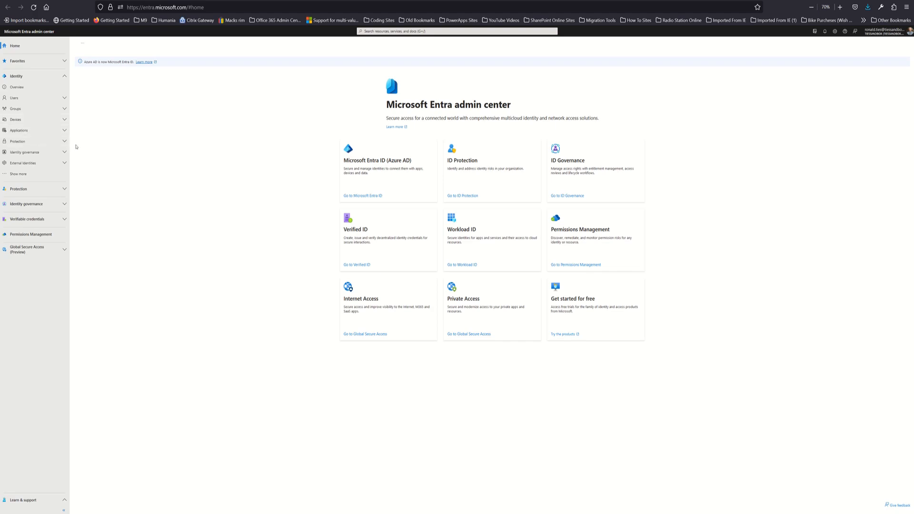
Step: Open the list of all groups in Microsoft Entra and look through the existing groups
{"action": "key", "text": "ctrl+plus"}
{"action": "key", "text": "ctrl+plus"}
{"action": "key", "text": "ctrl+plus"}
{"action": "key", "text": "ctrl+plus"}
{"action": "key", "text": "ctrl+plus"}
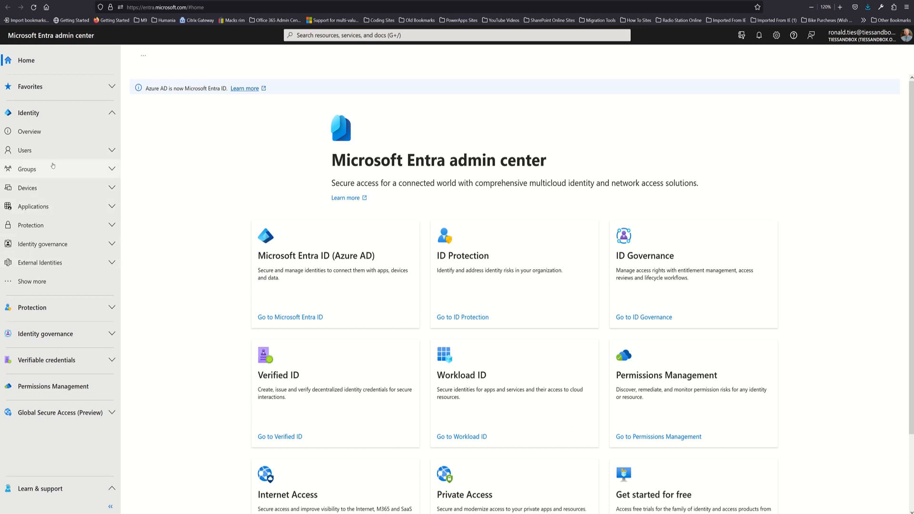
{"action": "left_click", "coordinate": [54, 169]}
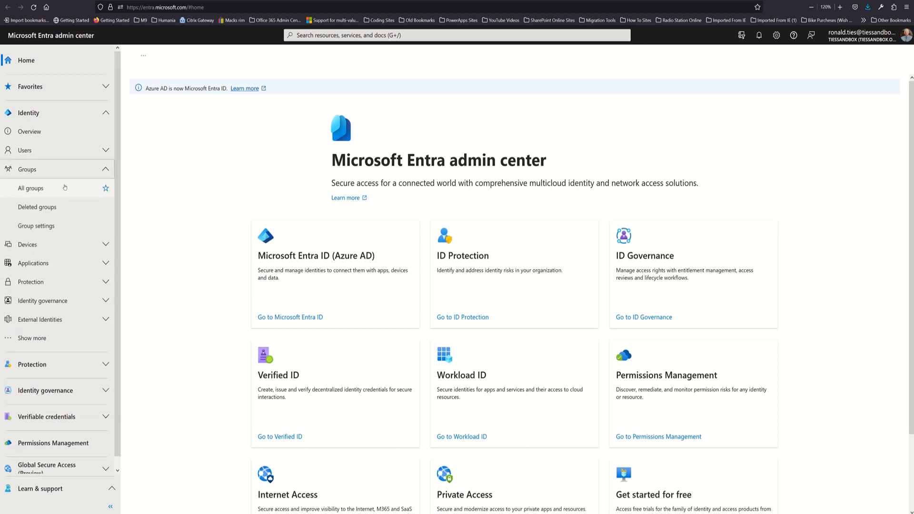
{"action": "left_click", "coordinate": [52, 189]}
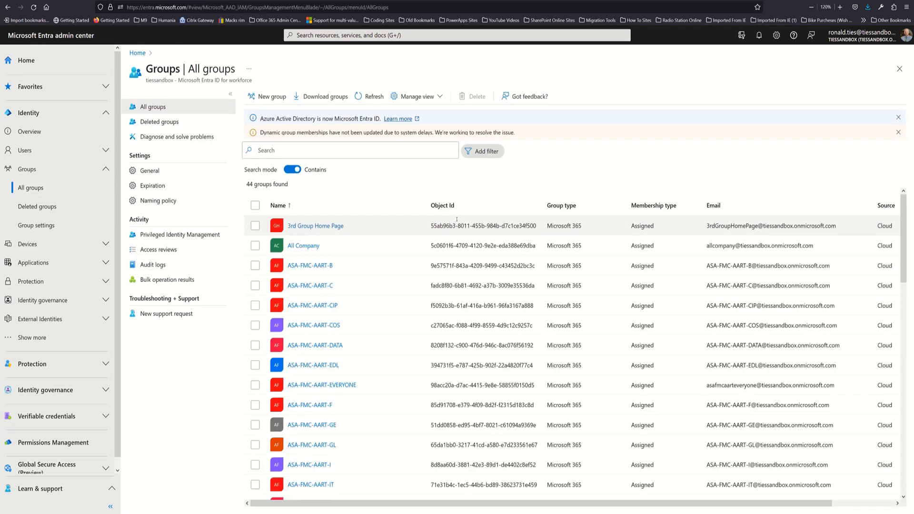
{"action": "scroll", "coordinate": [366, 399], "scroll_direction": "down", "scroll_amount": 7}
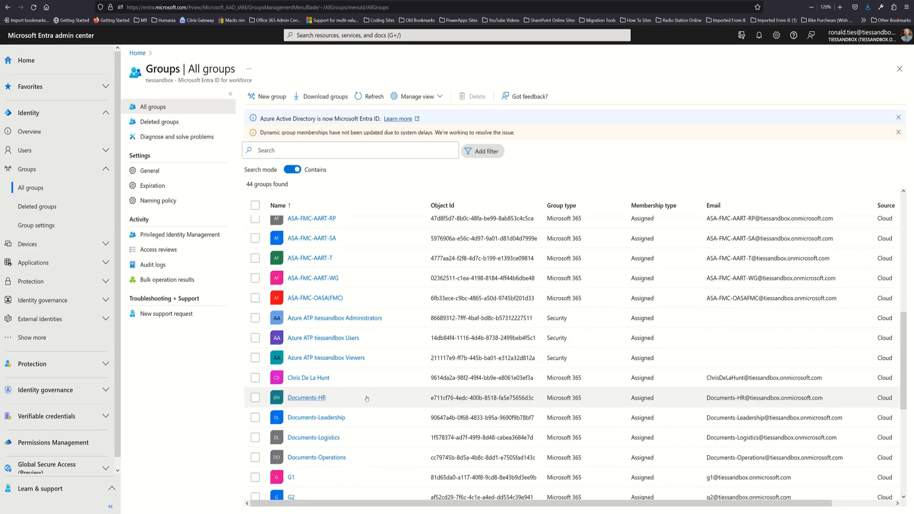
{"action": "scroll", "coordinate": [367, 399], "scroll_direction": "down", "scroll_amount": 4}
{"action": "scroll", "coordinate": [348, 227], "scroll_direction": "up", "scroll_amount": 11}
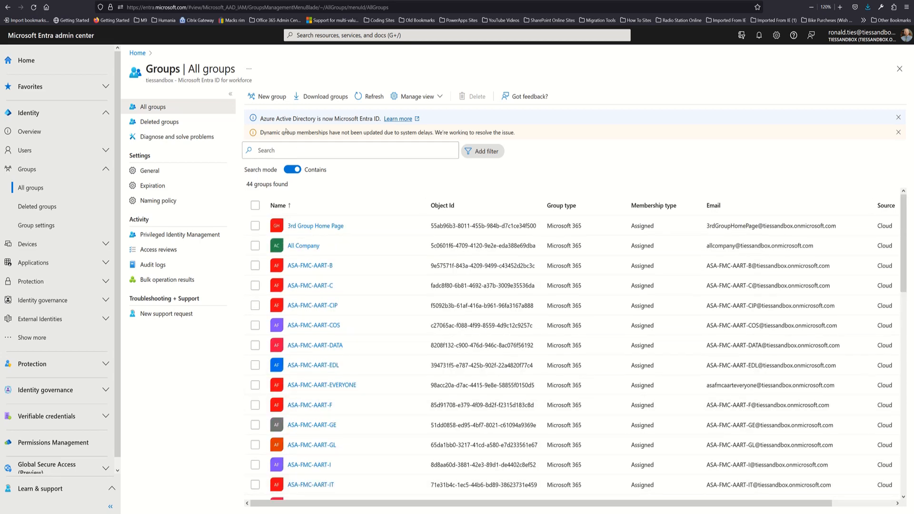
Step: Start a new group in Microsoft Entra with the group type Microsoft 365
{"action": "left_click", "coordinate": [273, 98]}
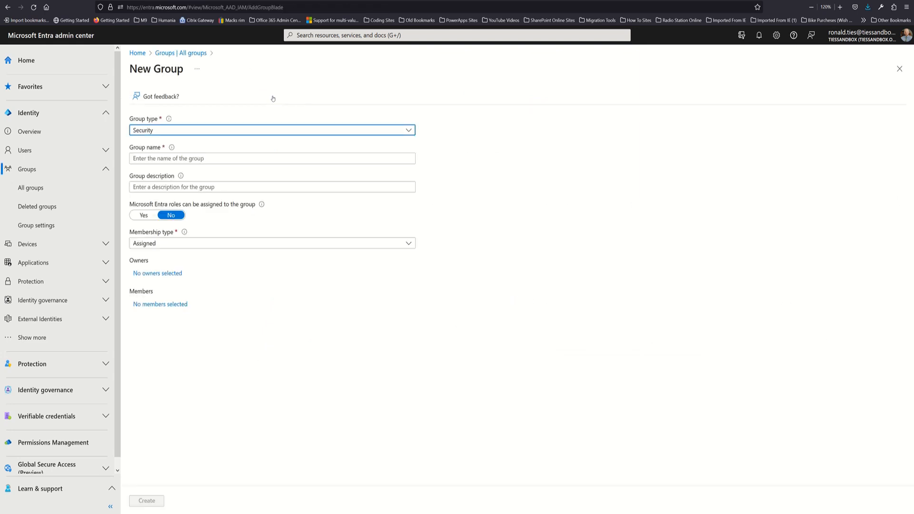
{"action": "left_click", "coordinate": [238, 132]}
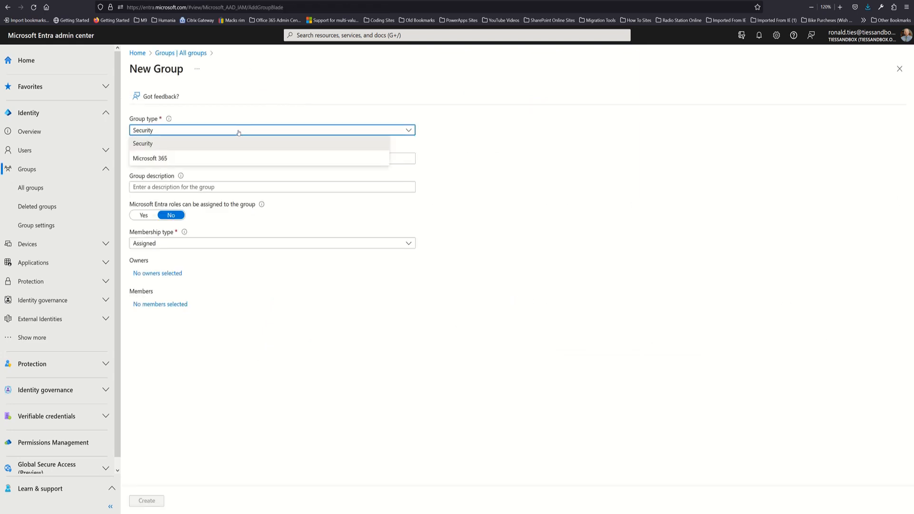
{"action": "left_click", "coordinate": [185, 162]}
Step: Name the new group Documents-TestGroup
{"action": "left_click", "coordinate": [202, 158]}
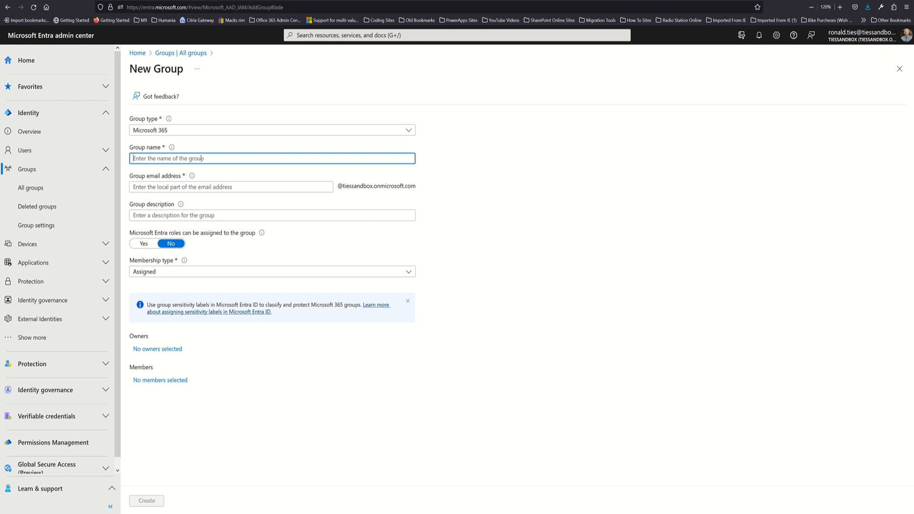
{"action": "type", "text": "Documents"}
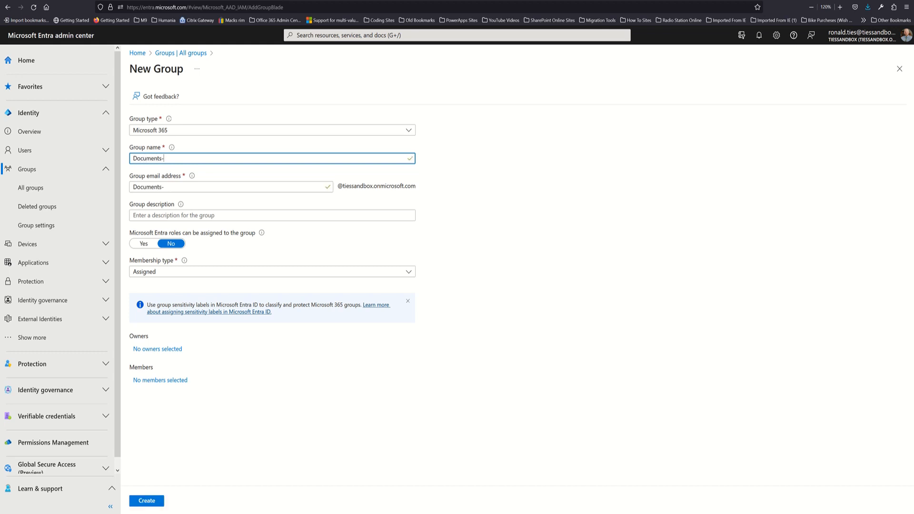
{"action": "type", "text": "-TEs"}
{"action": "key", "text": "BackSpace"}
{"action": "key", "text": "BackSpace"}
{"action": "type", "text": "est"}
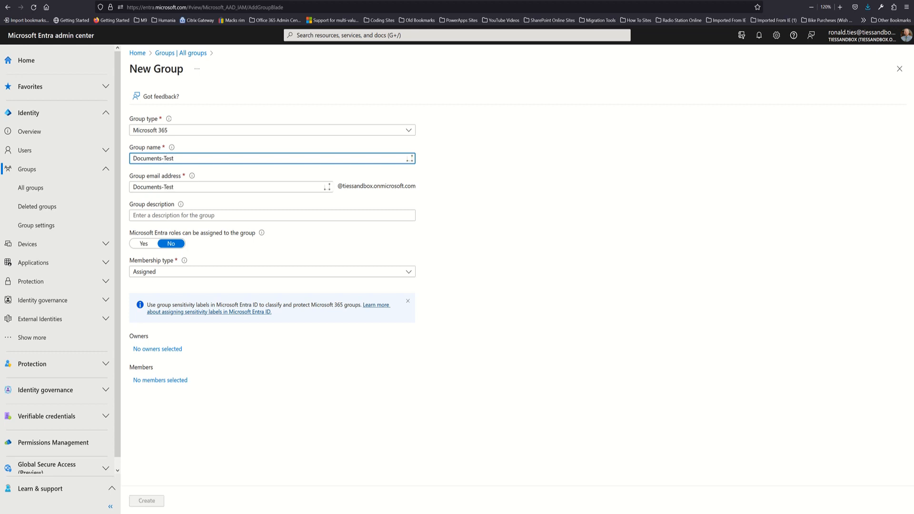
{"action": "type", "text": "Group"}
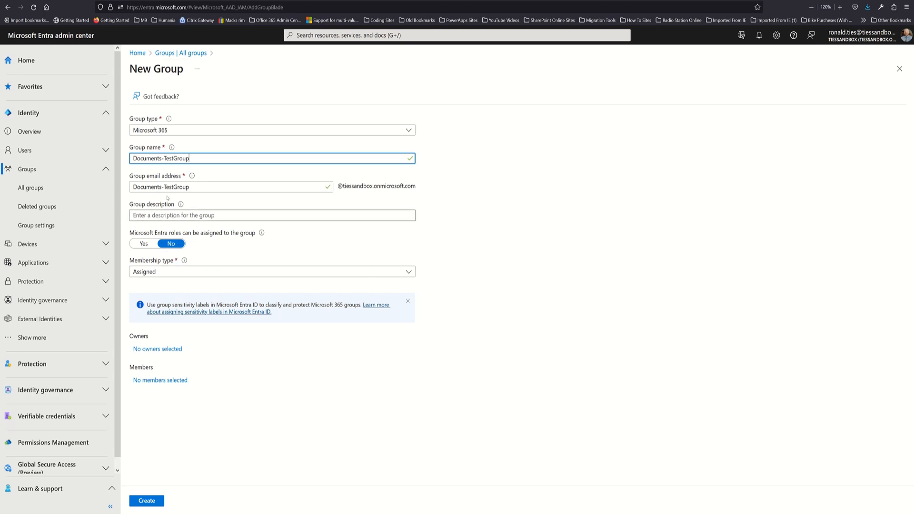
Step: Keep the membership type as Assigned and create the group
{"action": "left_click", "coordinate": [211, 277]}
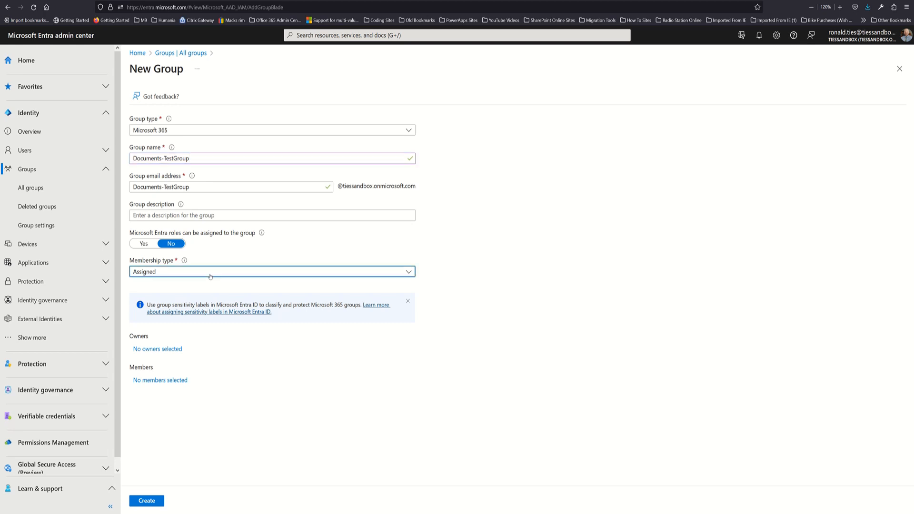
{"action": "left_click", "coordinate": [210, 276]}
{"action": "left_click", "coordinate": [153, 501]}
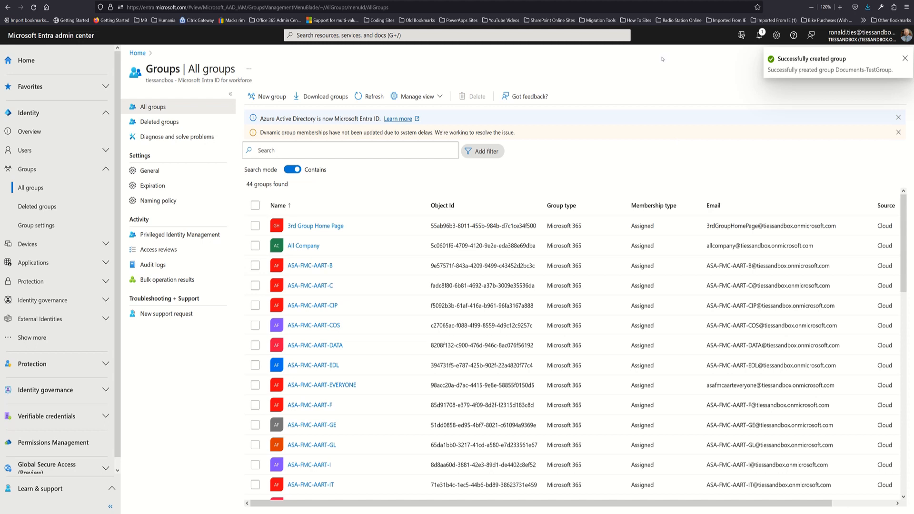
Step: Refresh the groups list, open Documents-TestGroup and view its members
{"action": "left_click", "coordinate": [370, 101]}
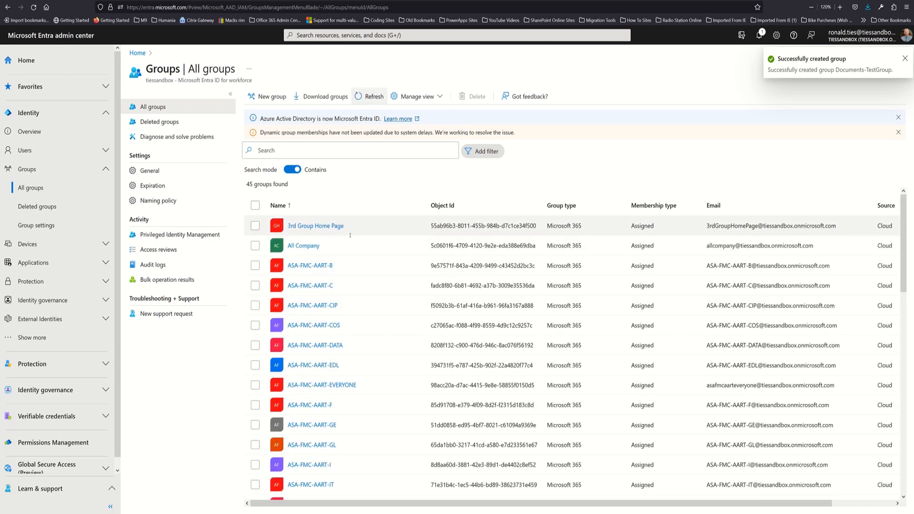
{"action": "scroll", "coordinate": [350, 238], "scroll_direction": "down", "scroll_amount": 3}
{"action": "scroll", "coordinate": [350, 238], "scroll_direction": "down", "scroll_amount": 5}
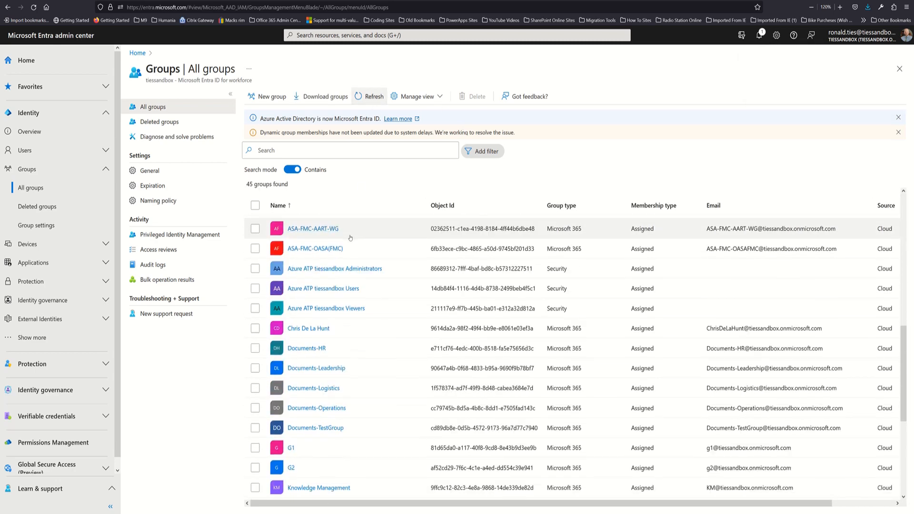
{"action": "left_click", "coordinate": [316, 428]}
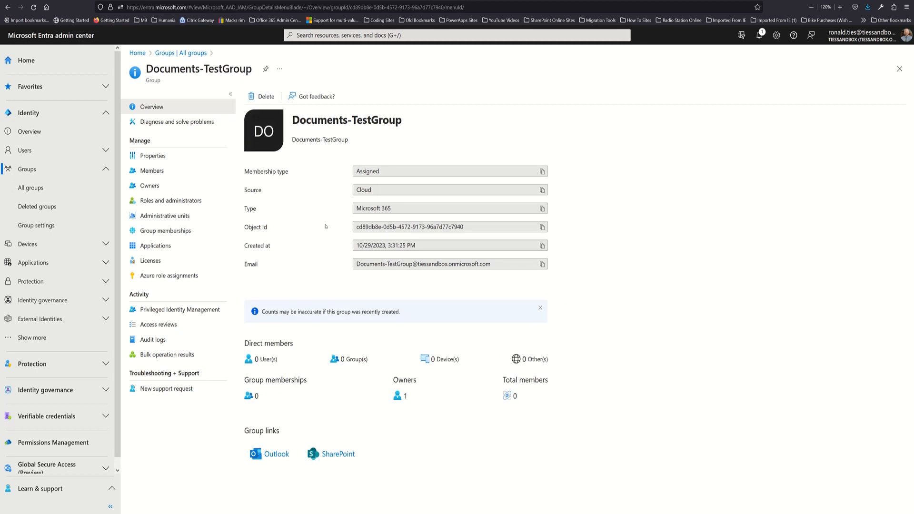
{"action": "left_click", "coordinate": [146, 172]}
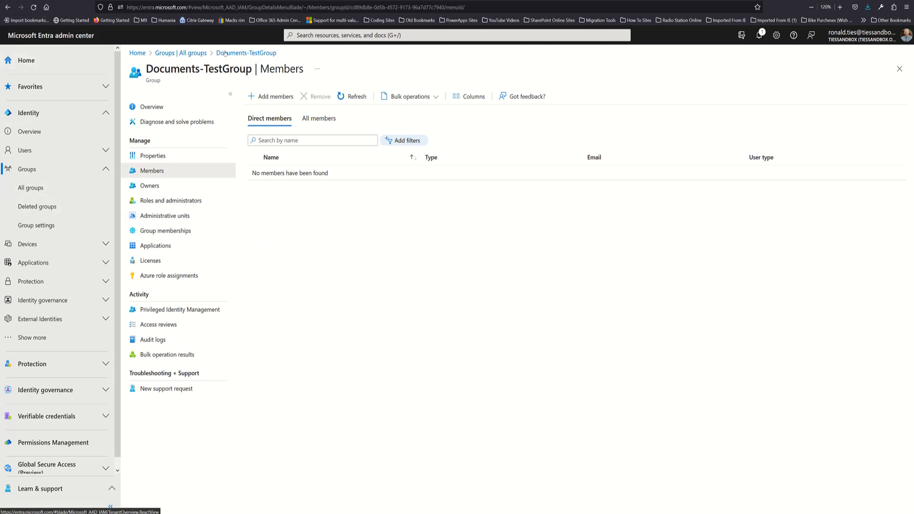
Step: Return to the Microsoft 365 admin center and switch to Outlook
{"action": "key", "text": "ctrl+shift+Tab"}
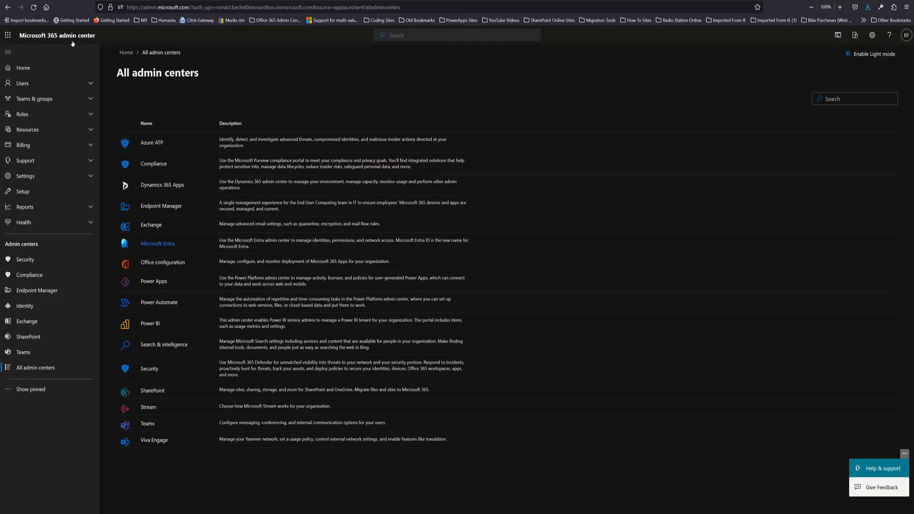
{"action": "left_click", "coordinate": [9, 38]}
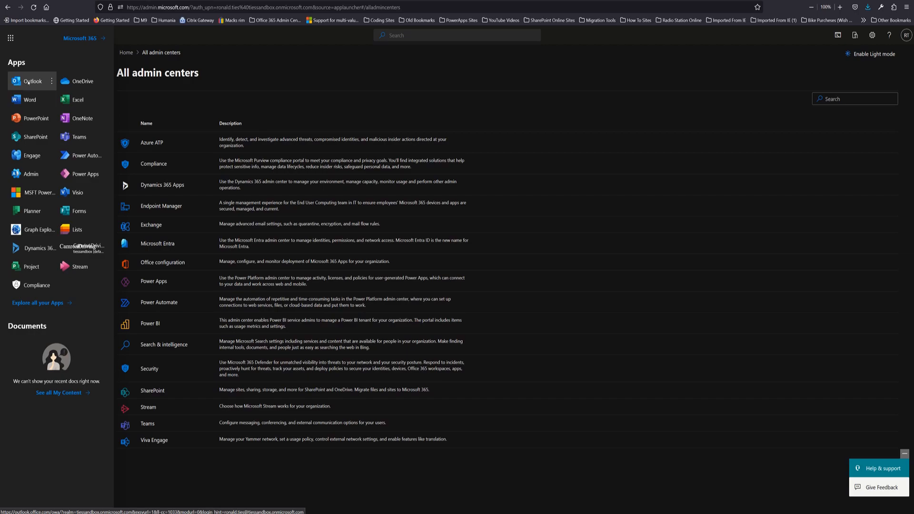
{"action": "left_click", "coordinate": [28, 82]}
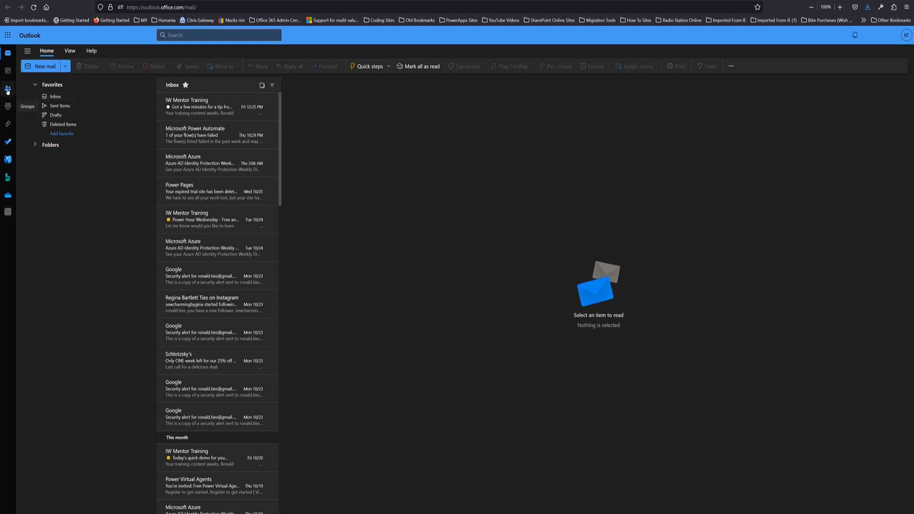
Step: Go to the groups you own in Outlook's people directory, search for "doc" and open Documents-TestGroup
{"action": "left_click", "coordinate": [7, 90]}
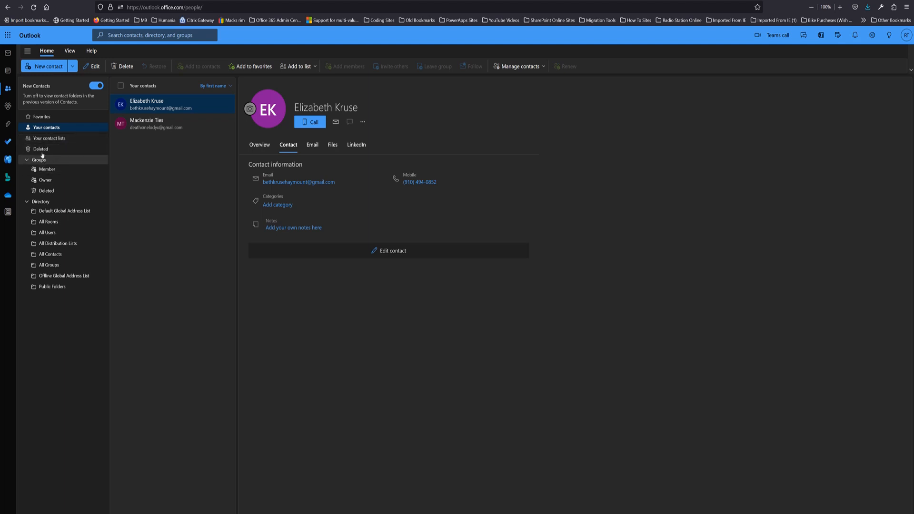
{"action": "left_click", "coordinate": [46, 180]}
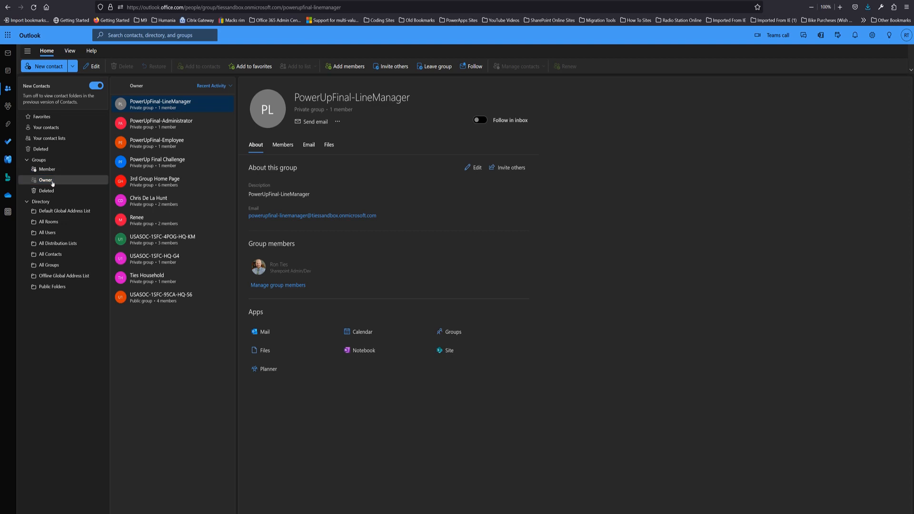
{"action": "left_click", "coordinate": [119, 35]}
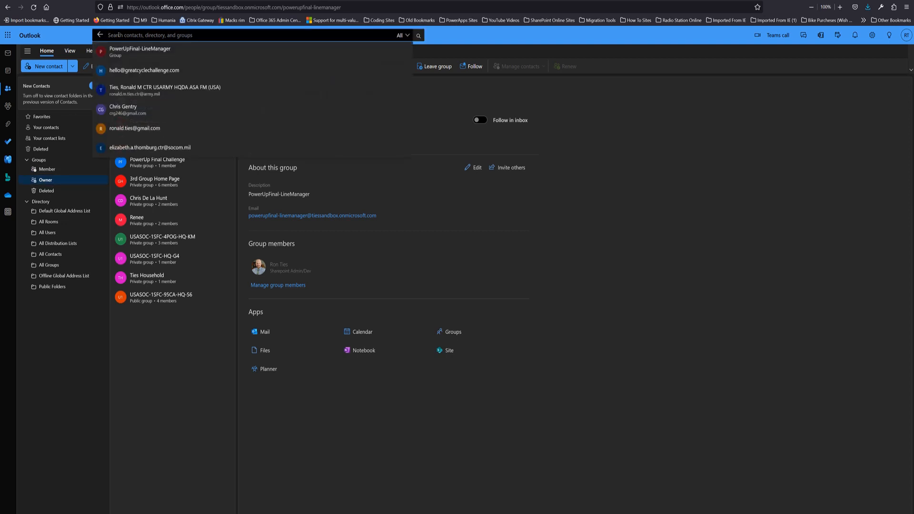
{"action": "type", "text": "doc"}
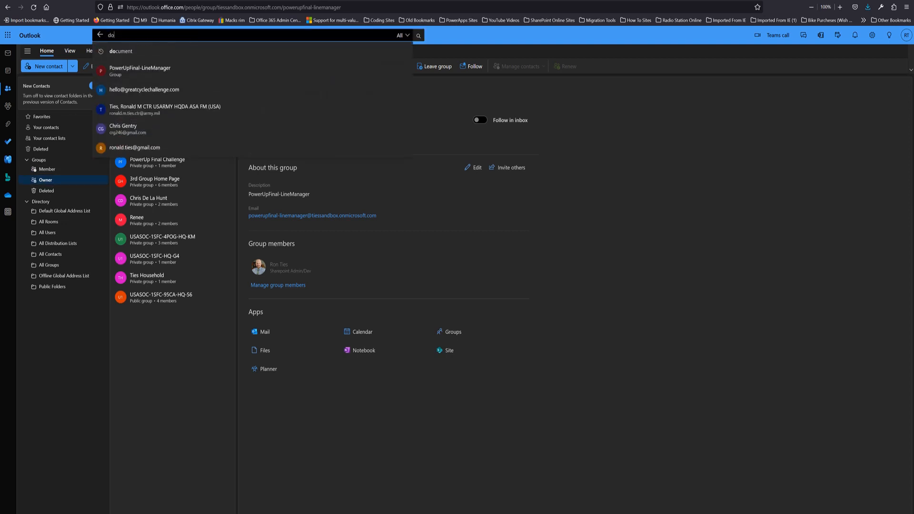
{"action": "key", "text": "Return"}
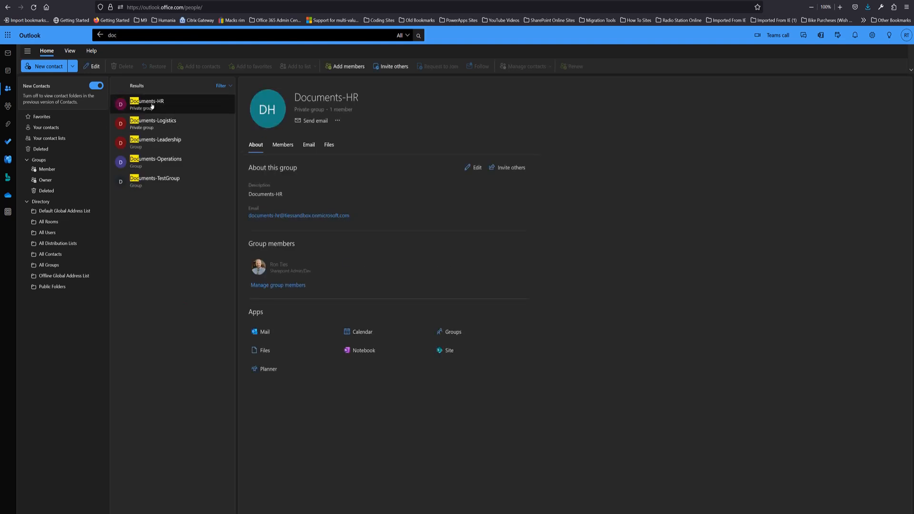
{"action": "left_click", "coordinate": [151, 180]}
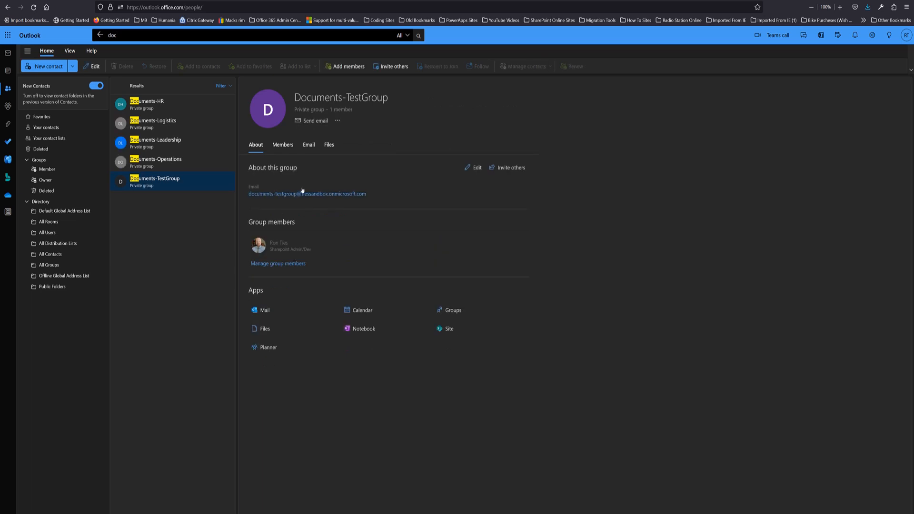
Step: View the members of Documents-TestGroup and search them by a person's surname
{"action": "left_click", "coordinate": [283, 146]}
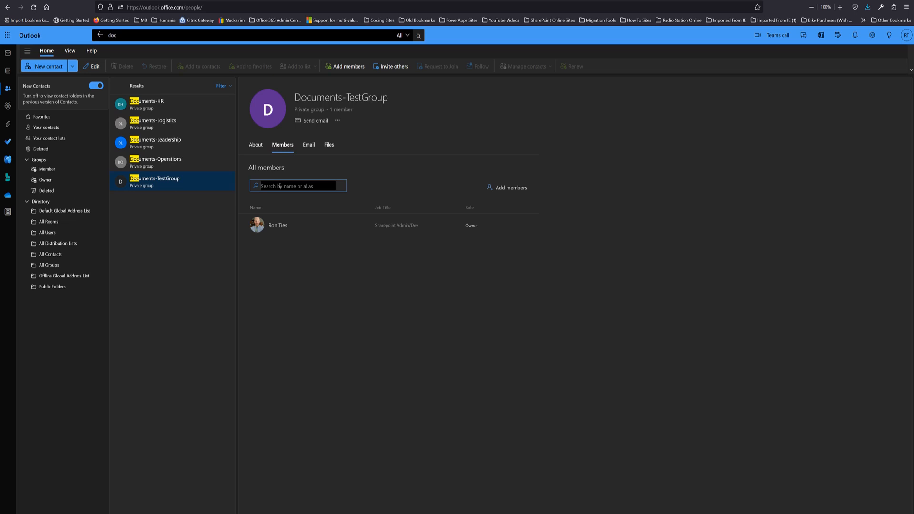
{"action": "type", "text": "jkil;jm;lk"}
{"action": "key", "text": "ctrl+a"}
{"action": "type", "text": "thom"}
{"action": "type", "text": "b"}
{"action": "left_click", "coordinate": [341, 186]}
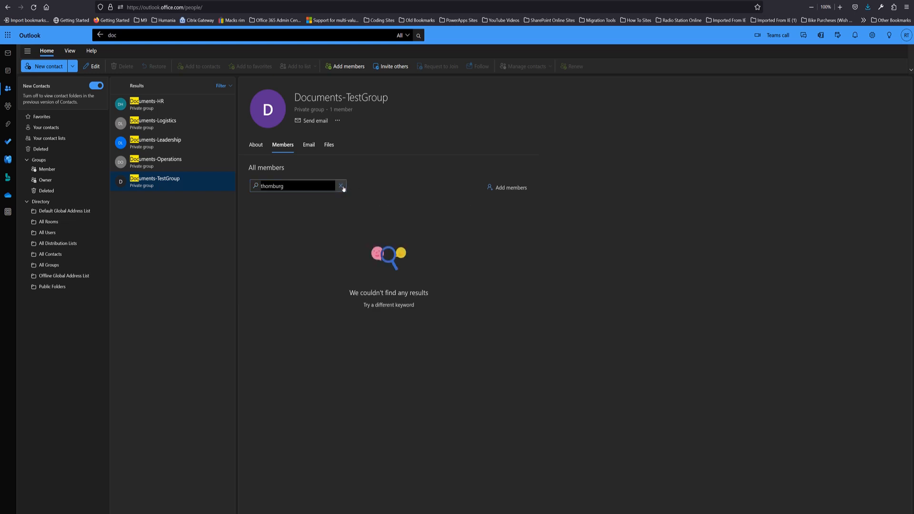
Step: Try to find a person by surname and first name to add to Documents-TestGroup, and close the add-members dialog
{"action": "left_click", "coordinate": [504, 187]}
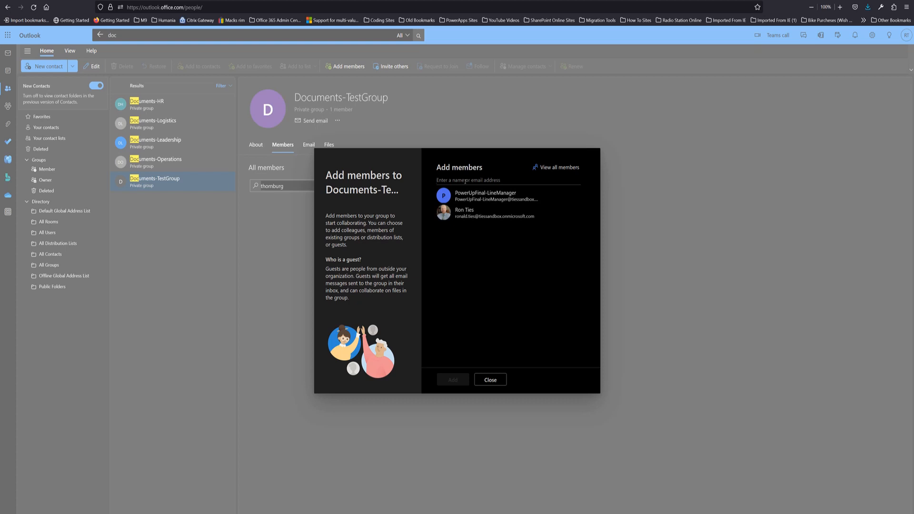
{"action": "type", "text": "thornburg"}
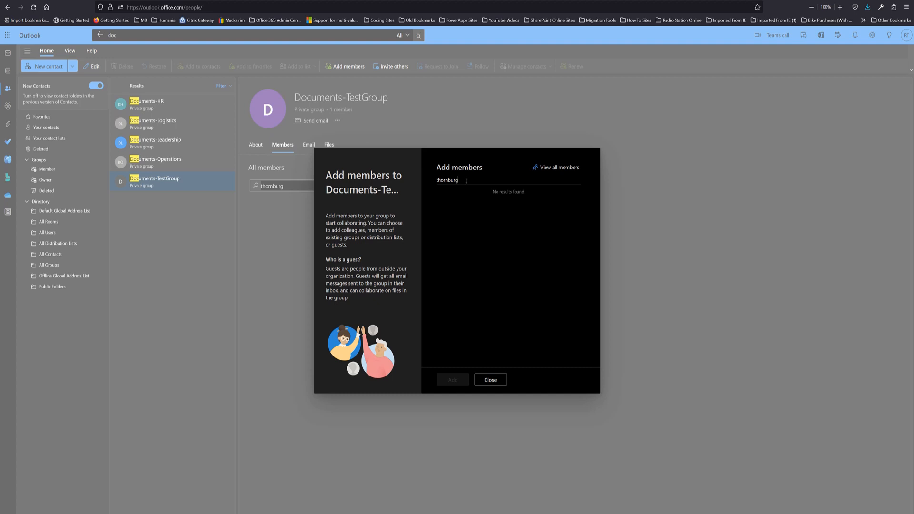
{"action": "key", "text": "ctrl+a"}
{"action": "type", "text": "eliz"}
{"action": "key", "text": "BackSpace"}
{"action": "left_click", "coordinate": [500, 380]}
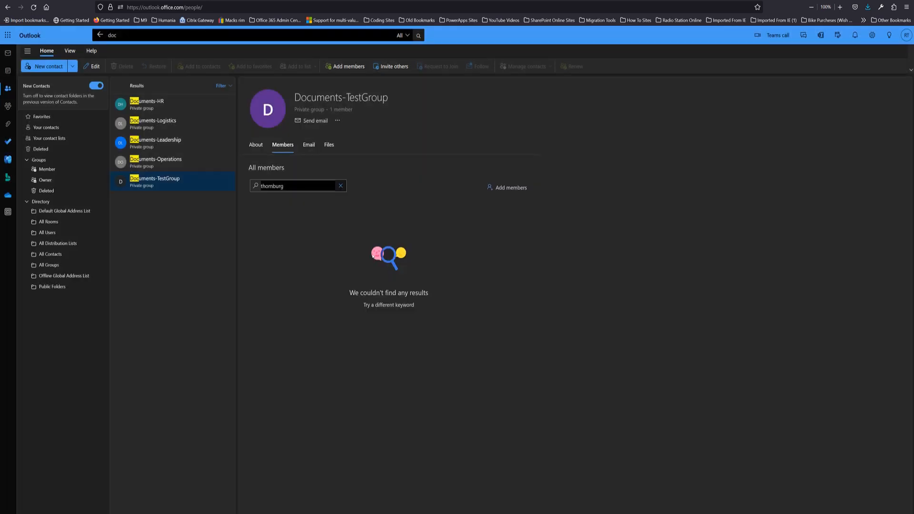